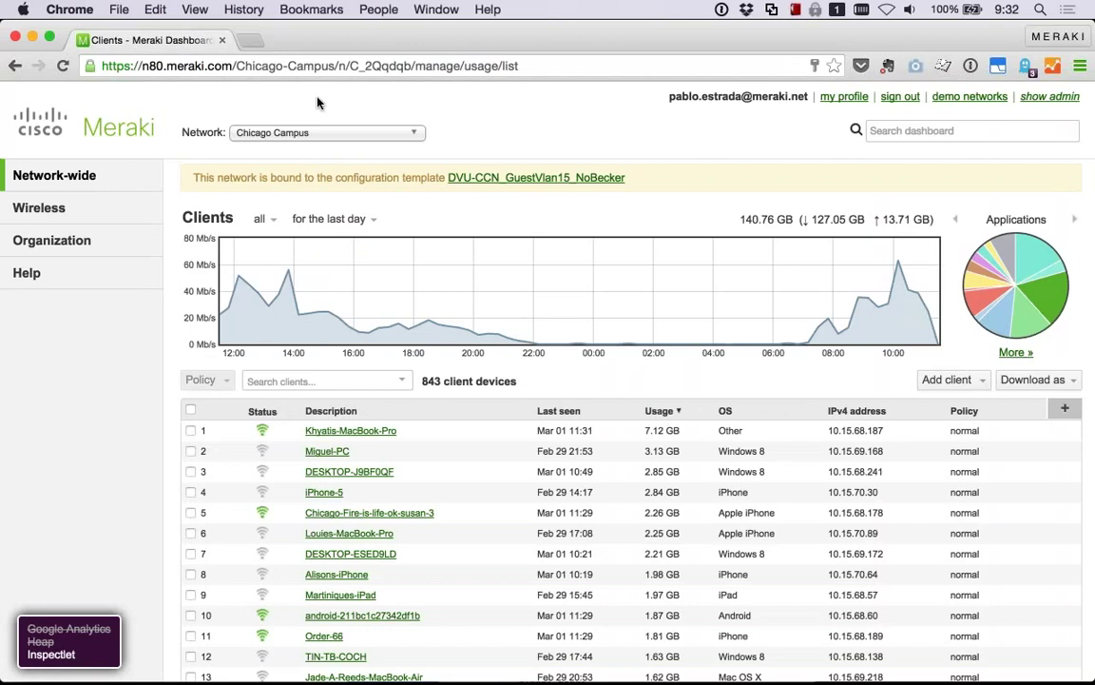
Open the organization overview and examine the network locations across North America on the map
{"action": "mouse_move", "coordinate": [70, 241]}
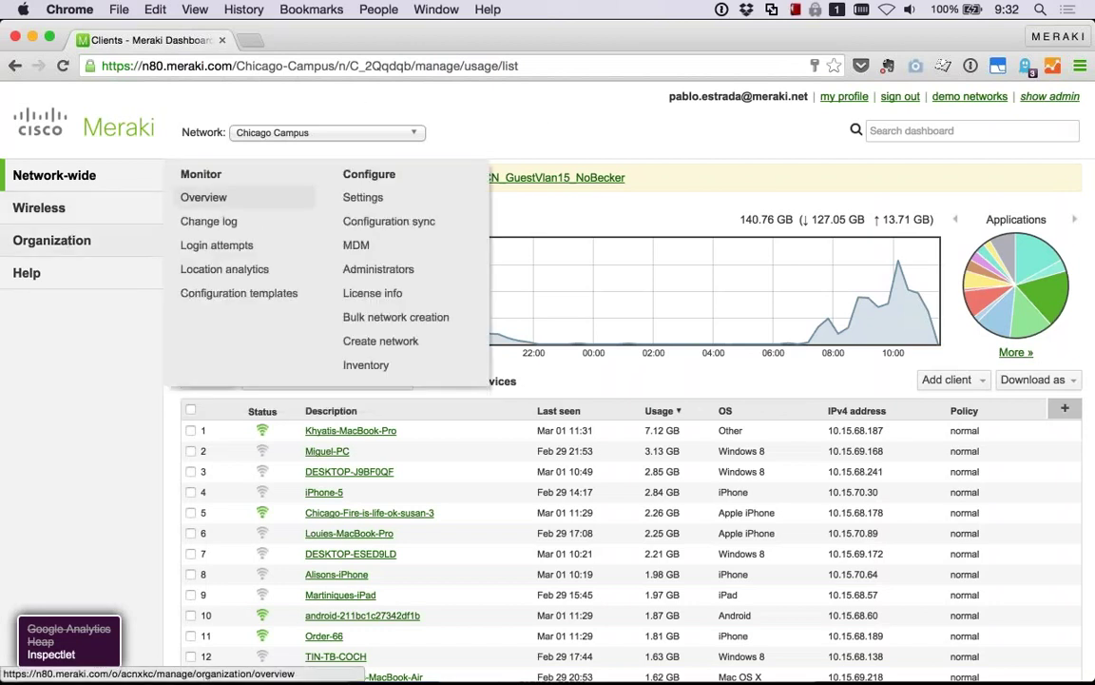
{"action": "left_click", "coordinate": [201, 198]}
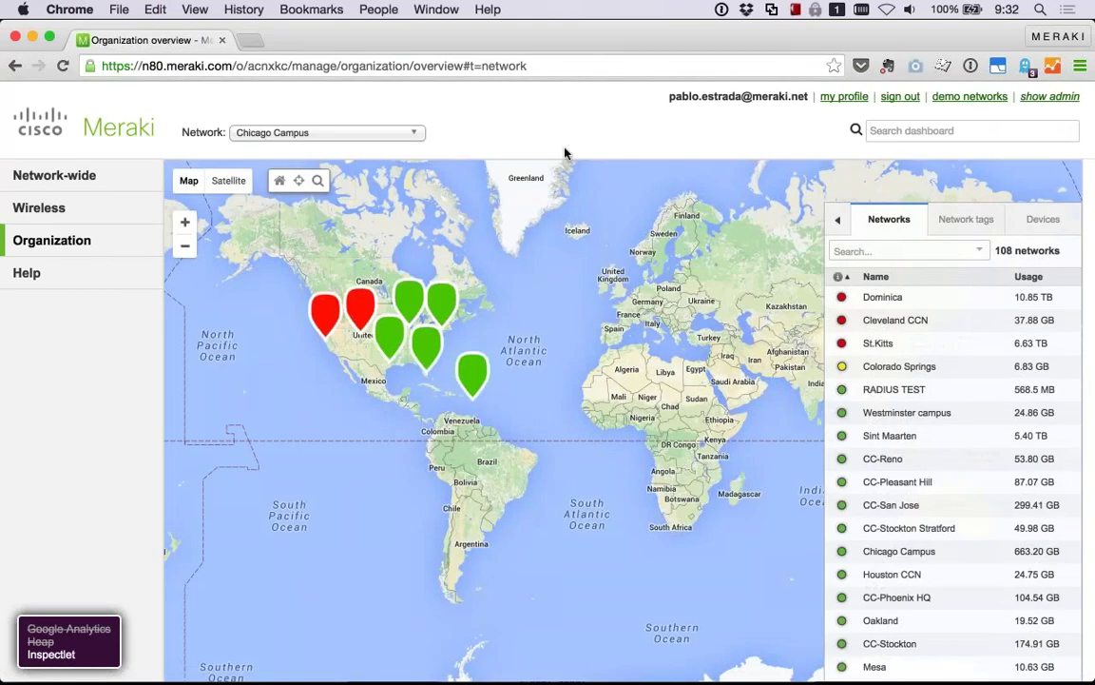
{"action": "left_click_drag", "start_coordinate": [547, 285], "coordinate": [603, 363]}
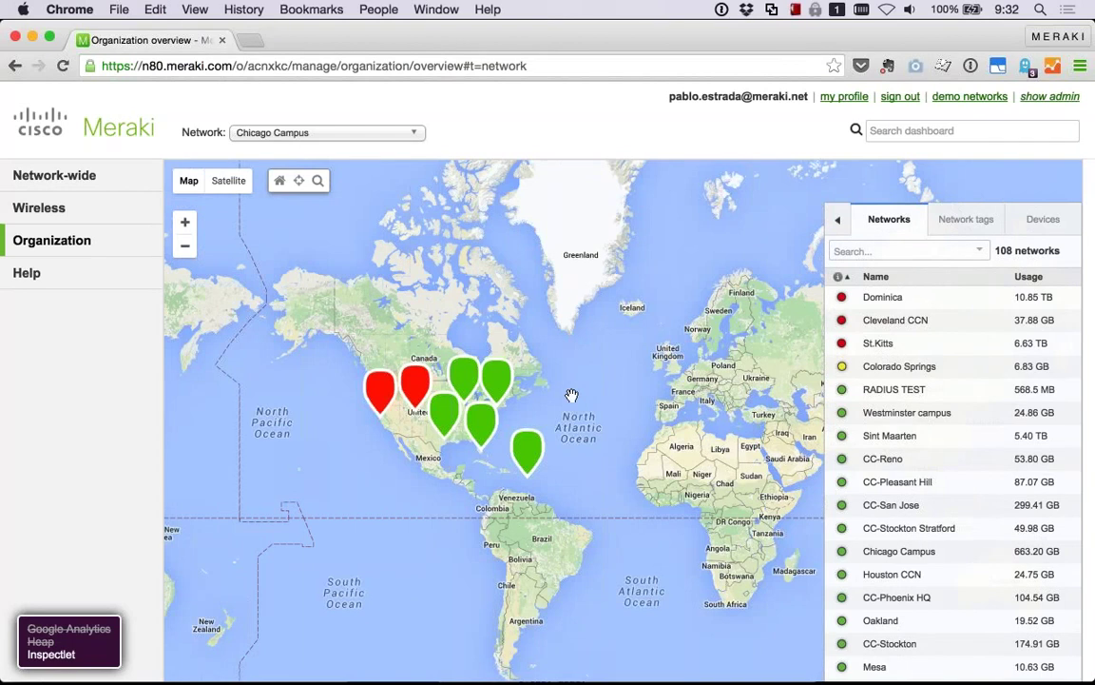
{"action": "scroll", "coordinate": [571, 394], "scroll_direction": "up", "scroll_amount": 2}
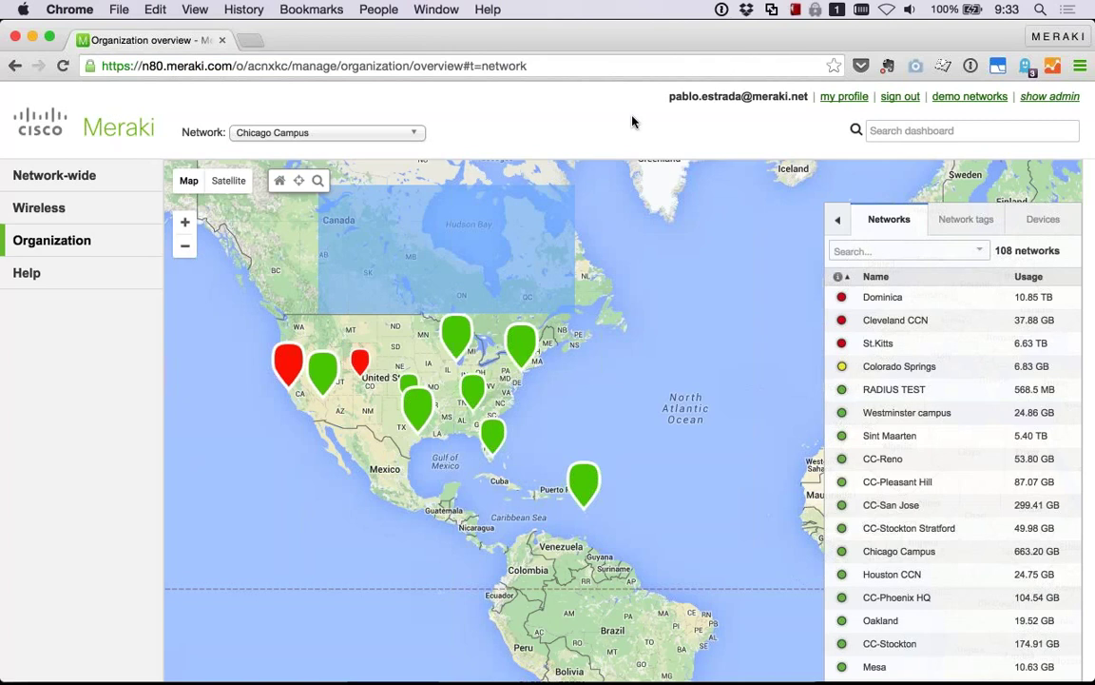
Search the organization's networks for "chicago" and open the Chicago Campus network
{"action": "left_click", "coordinate": [835, 251]}
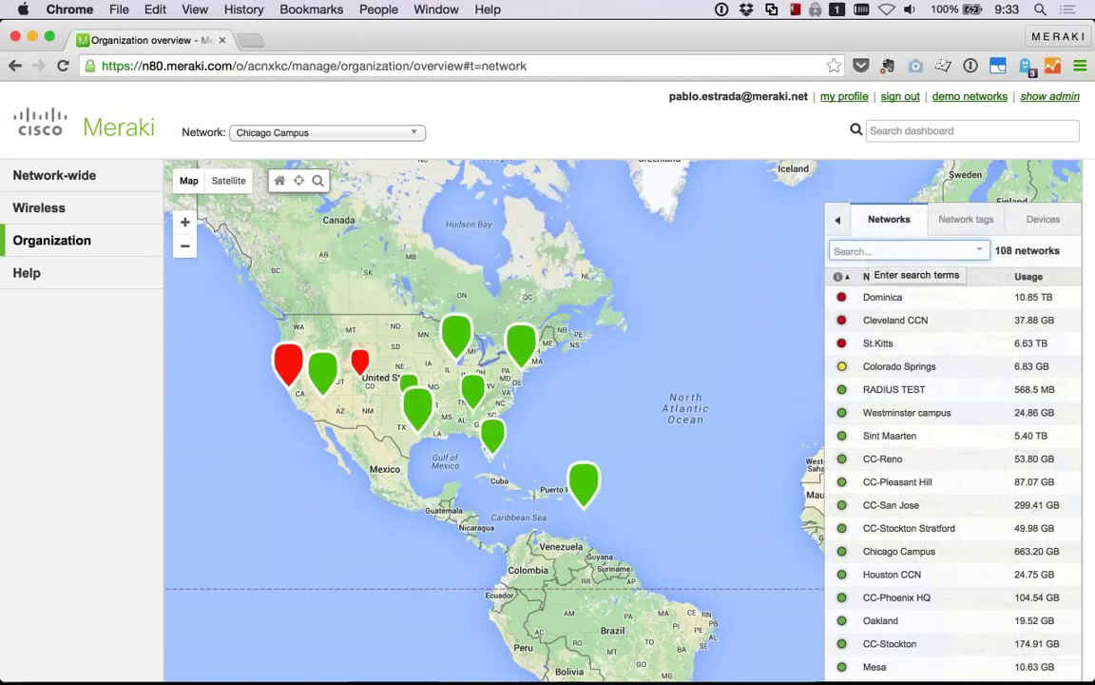
{"action": "type", "text": "chicago"}
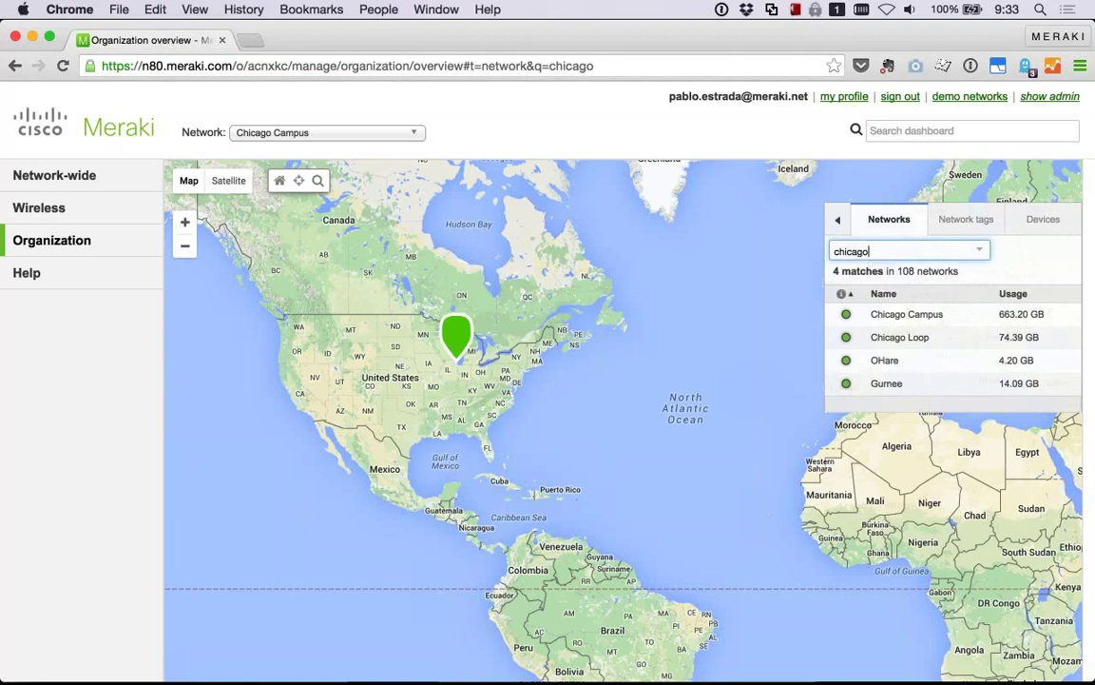
{"action": "left_click", "coordinate": [908, 315]}
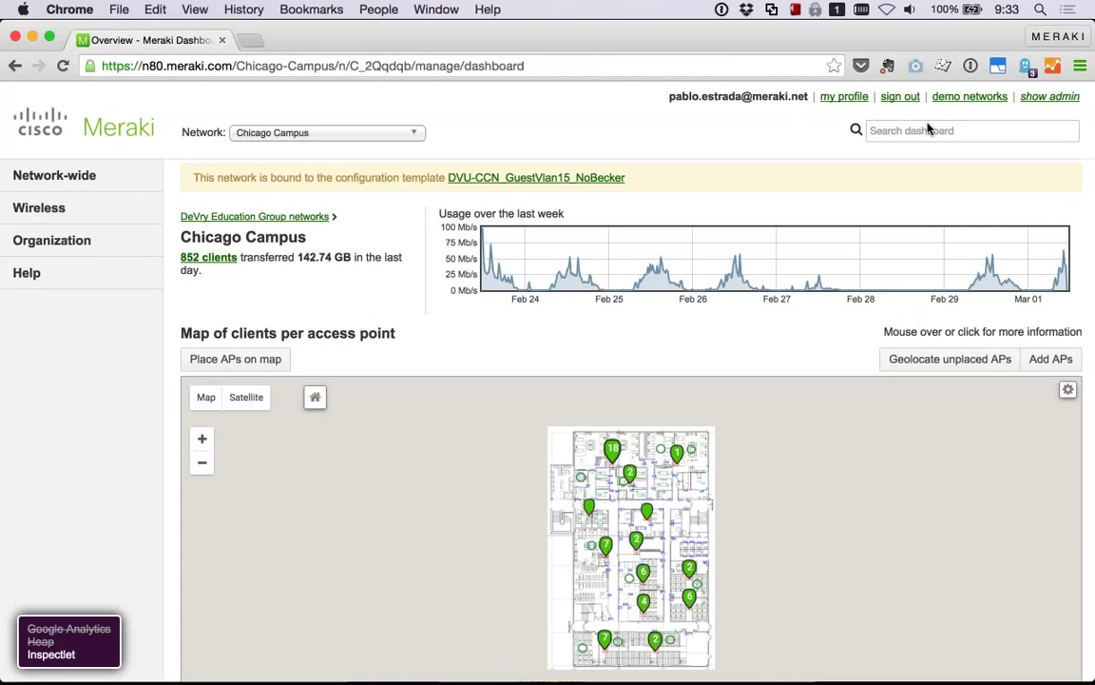
Examine the access points and their client counts up close on the Chicago Campus floor plan
{"action": "left_click", "coordinate": [201, 440]}
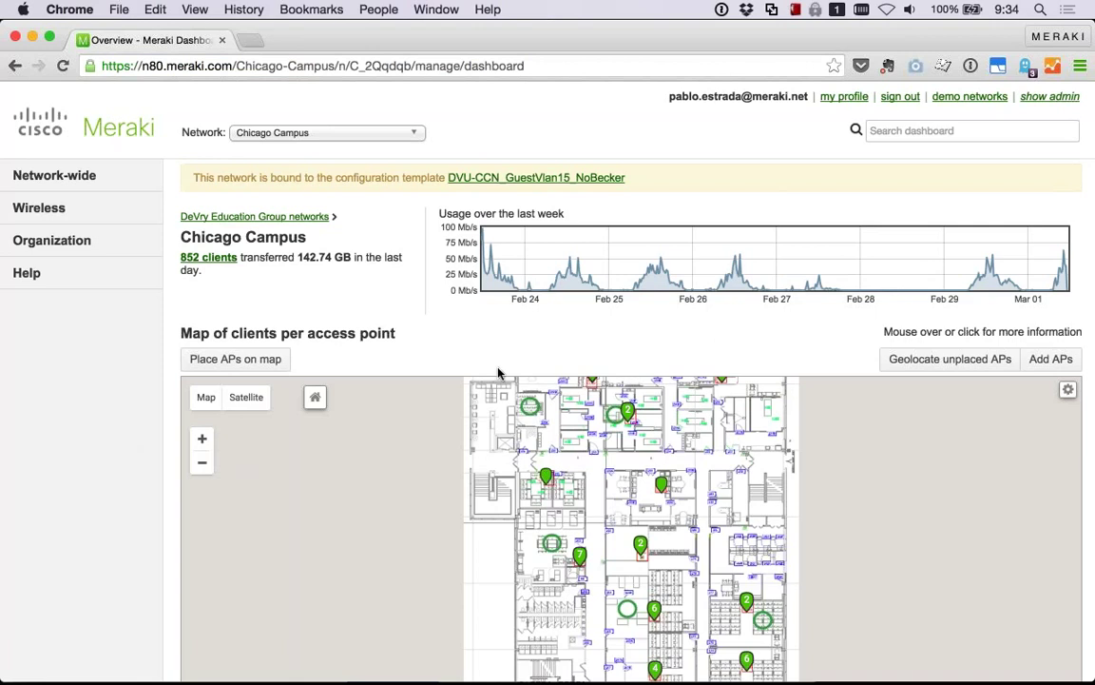
{"action": "scroll", "coordinate": [439, 518], "scroll_direction": "down", "scroll_amount": 4}
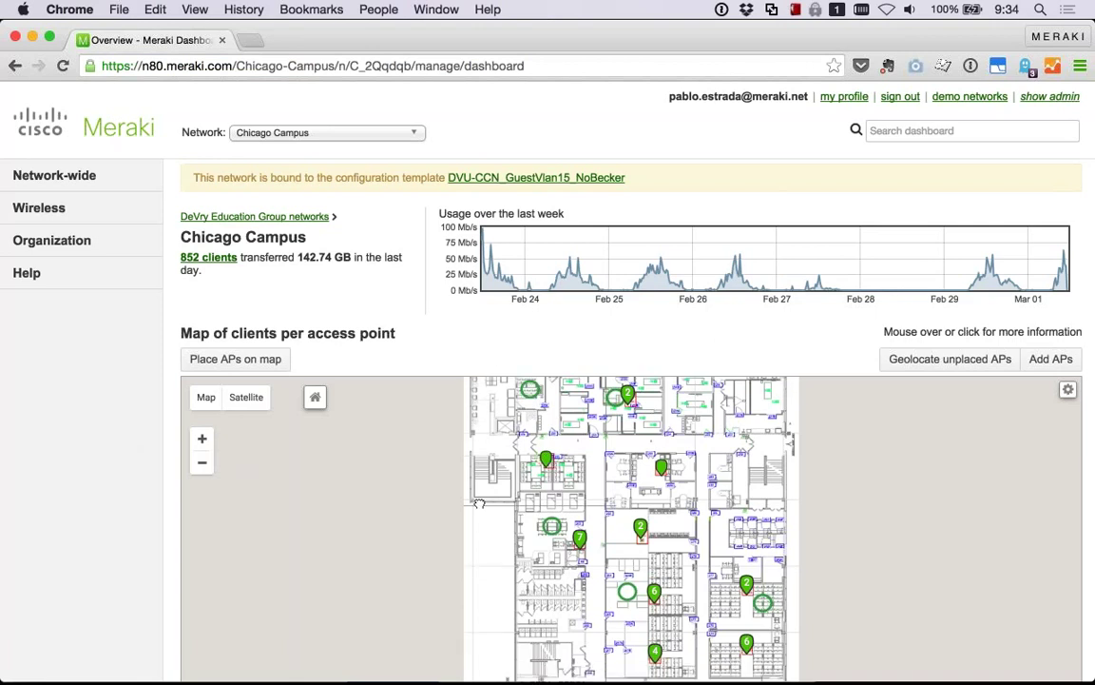
{"action": "left_click_drag", "start_coordinate": [479, 526], "coordinate": [477, 484]}
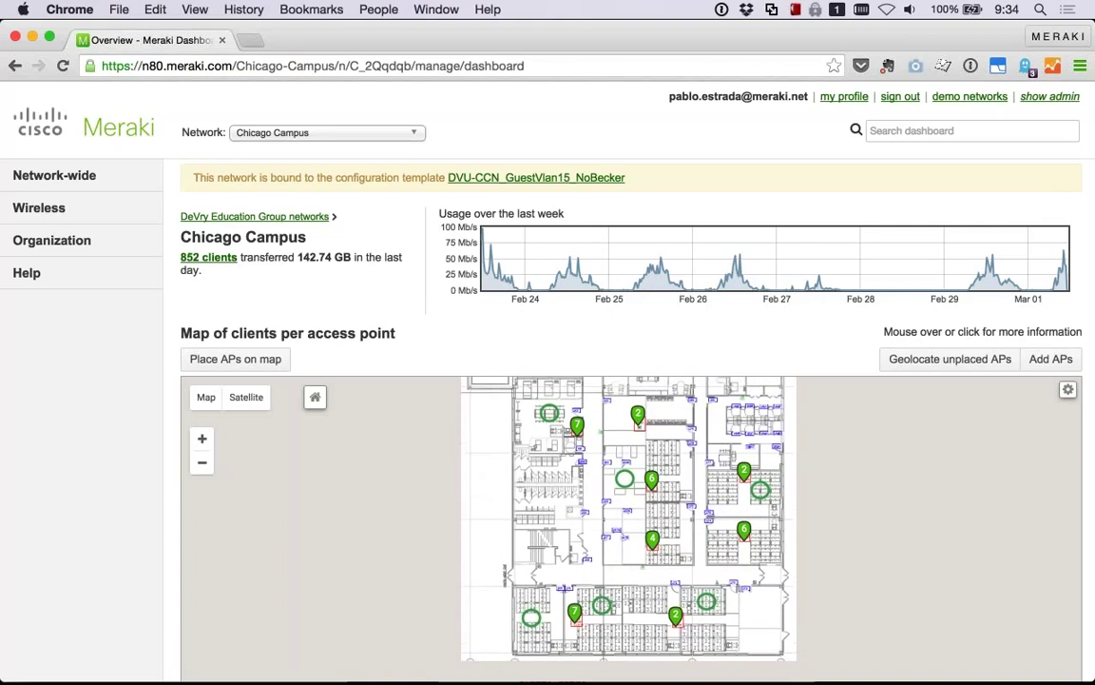
{"action": "key", "text": "plus"}
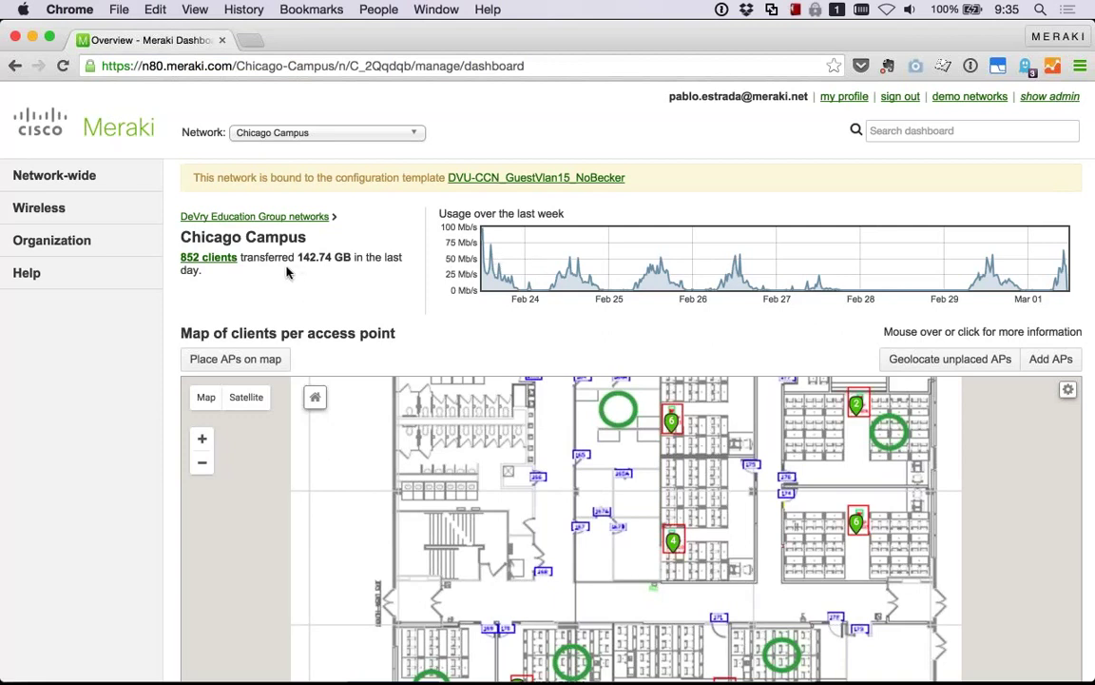
Open the campus's client list and move the Usage column ahead of the Last seen column
{"action": "left_click", "coordinate": [209, 261]}
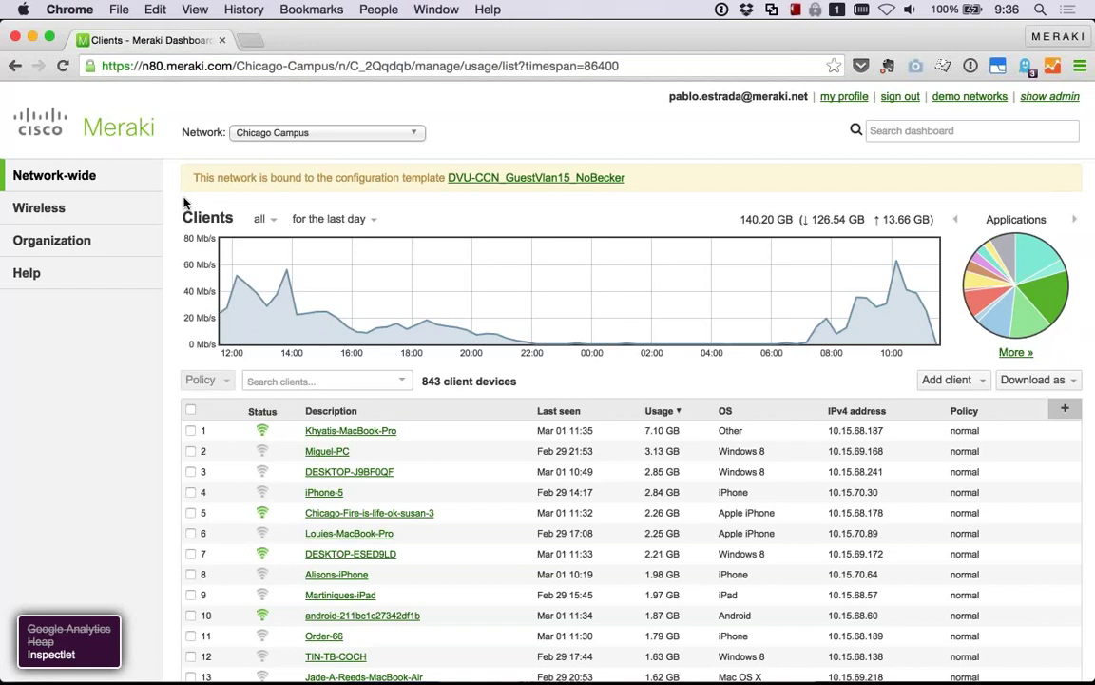
{"action": "left_click_drag", "start_coordinate": [659, 411], "coordinate": [529, 409]}
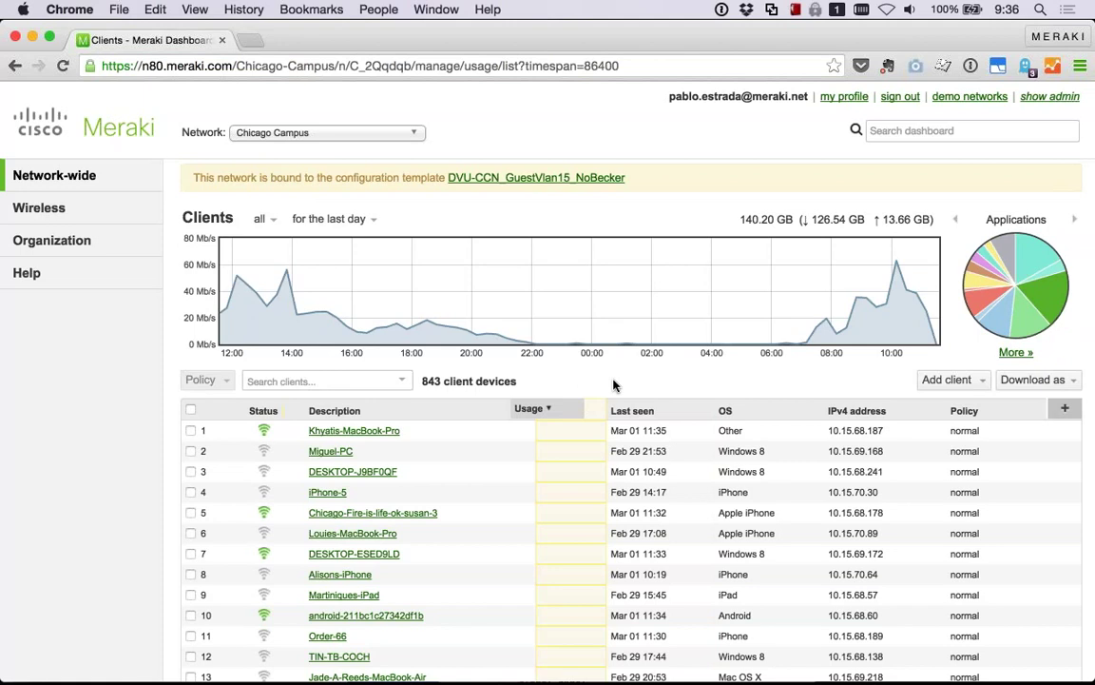
Review the selectable columns and the download options for the client list
{"action": "left_click", "coordinate": [1066, 410]}
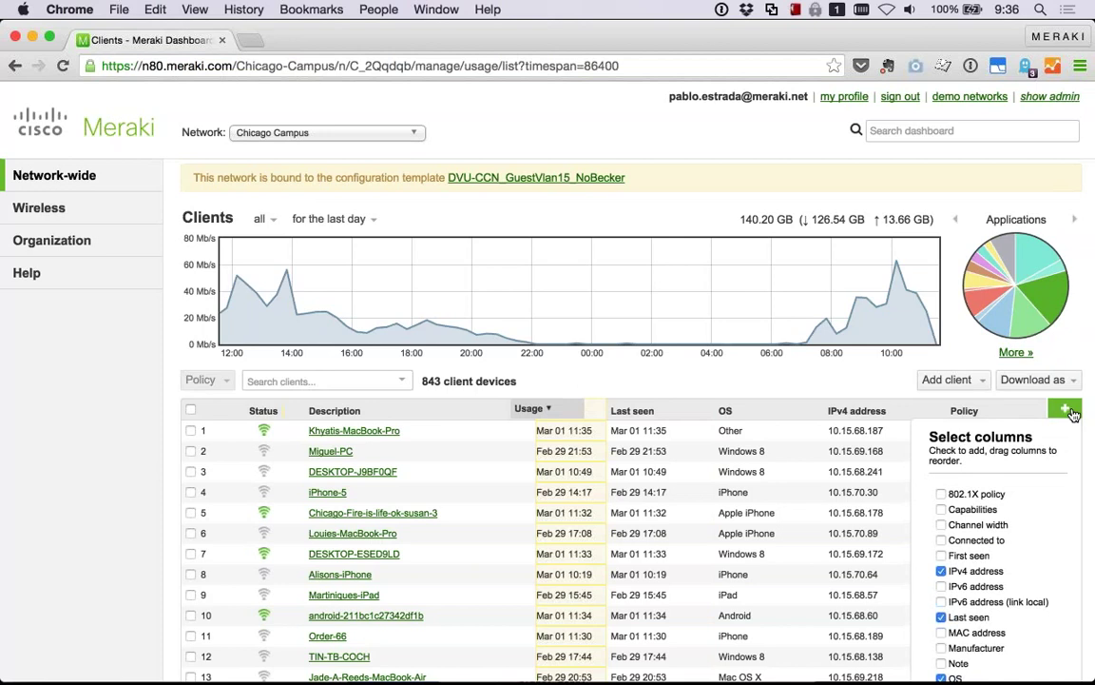
{"action": "left_click", "coordinate": [1068, 411]}
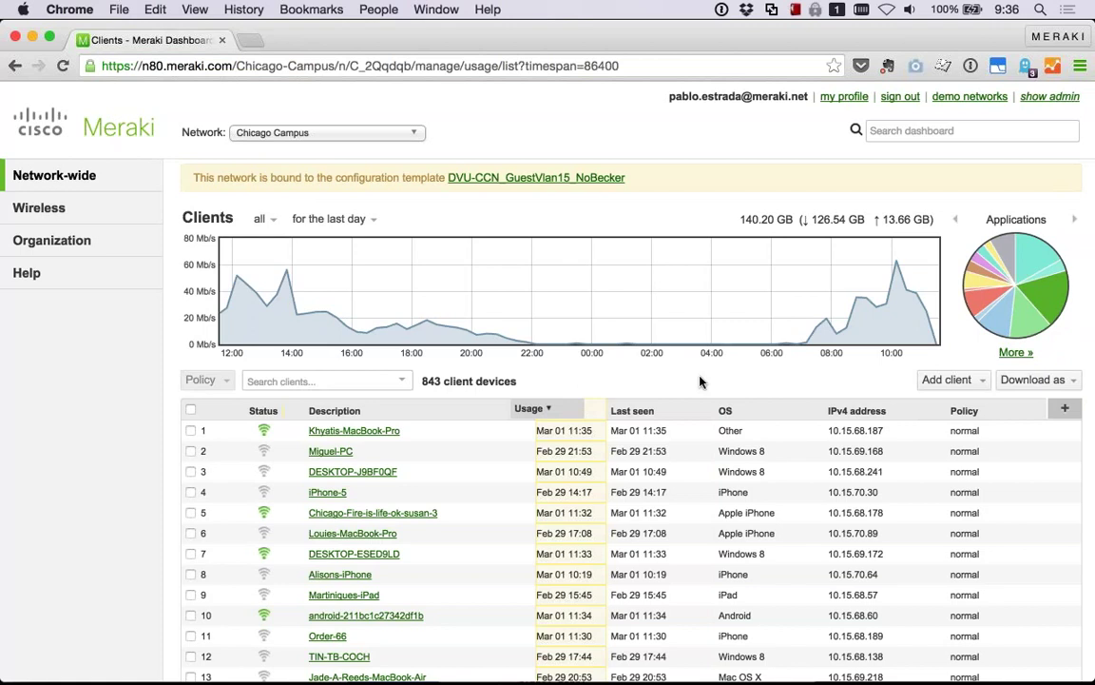
{"action": "left_click", "coordinate": [1068, 383]}
{"action": "left_click", "coordinate": [1065, 383]}
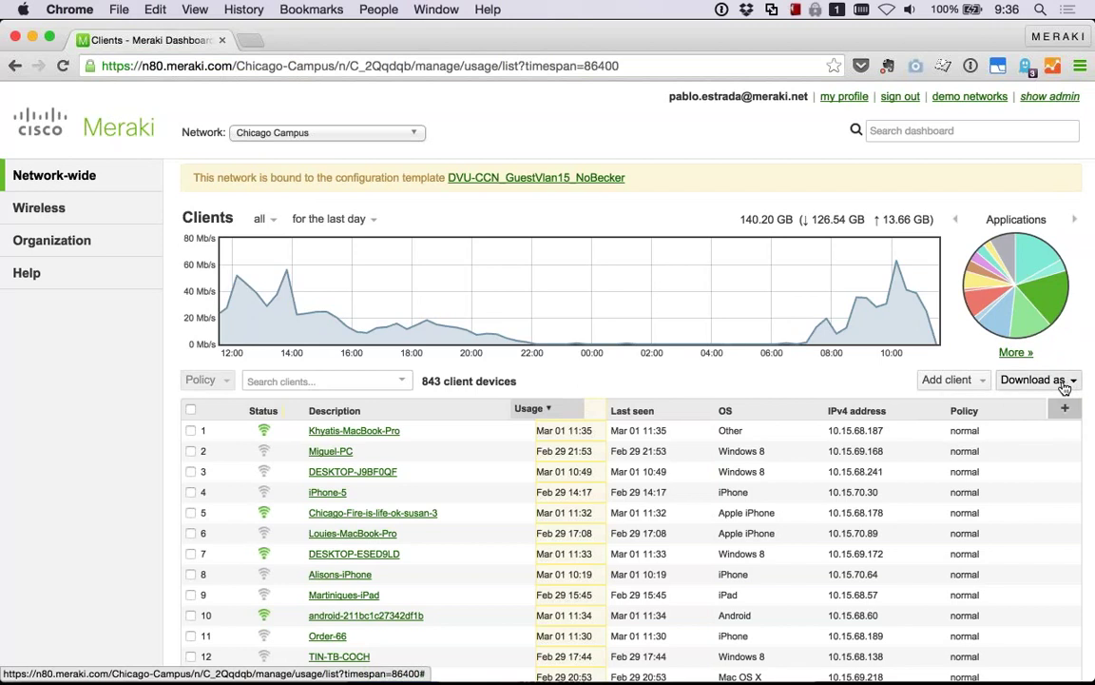
Filter the client list to the Windows XP operating system and set the time range to the last 30 days
{"action": "left_click", "coordinate": [316, 382]}
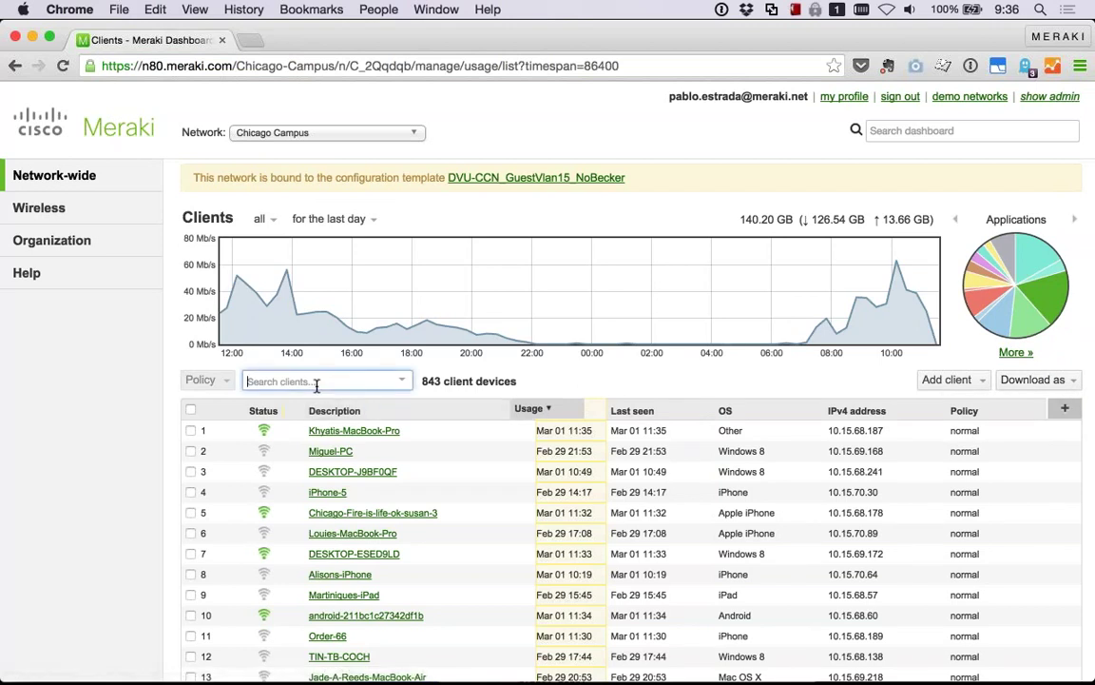
{"action": "left_click", "coordinate": [403, 382]}
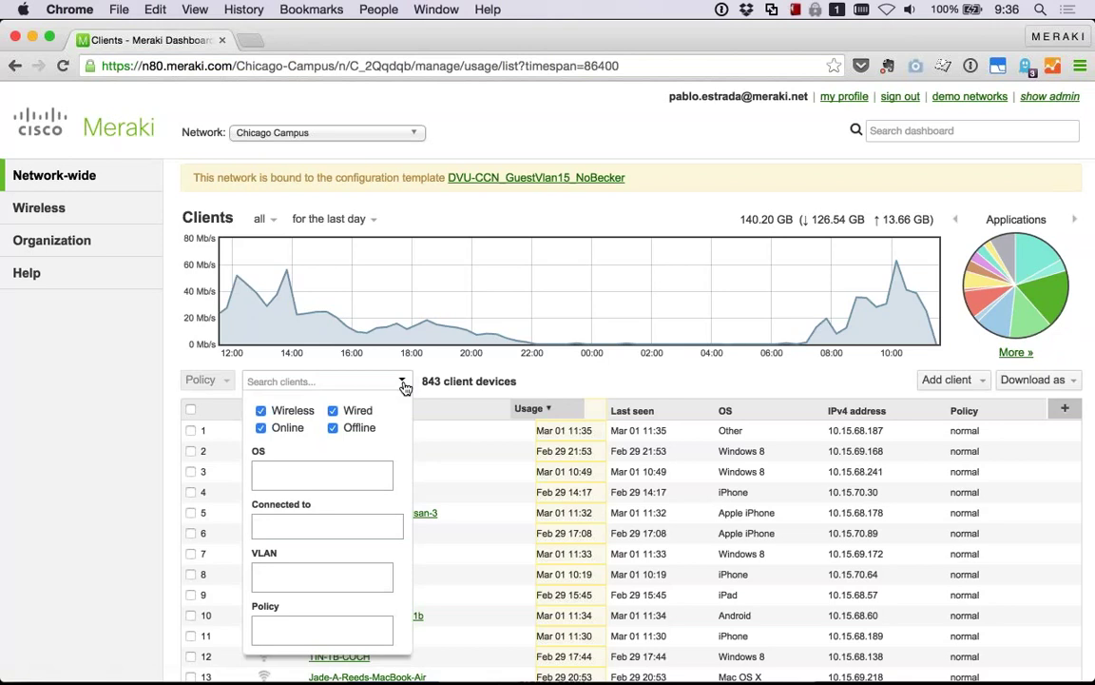
{"action": "left_click", "coordinate": [403, 383]}
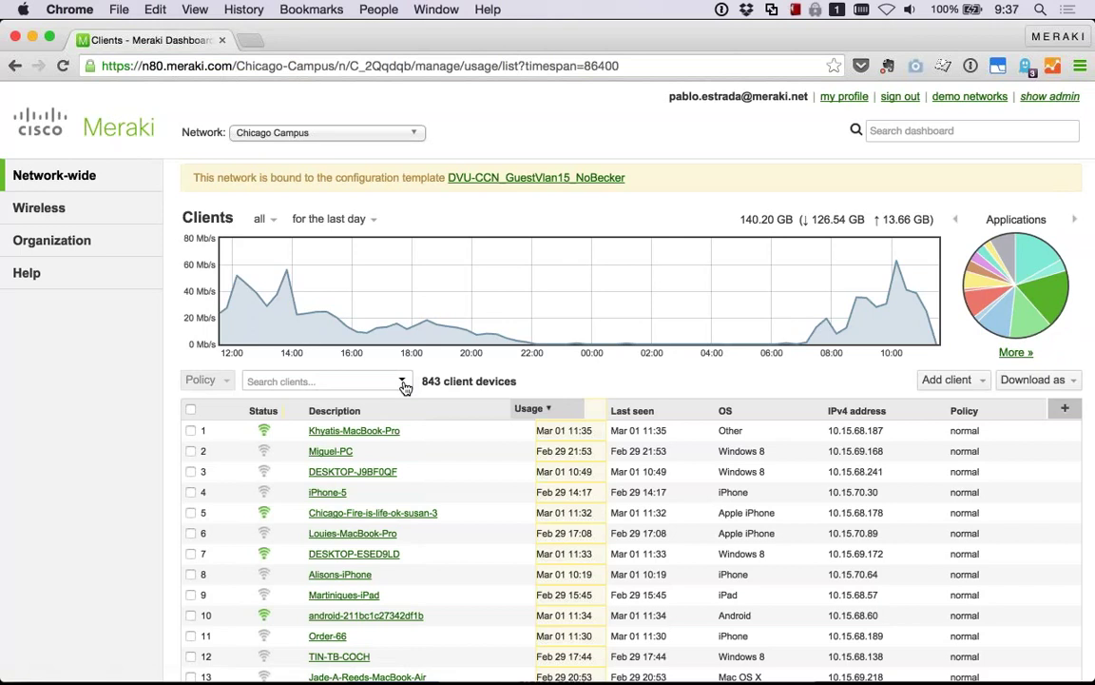
{"action": "left_click", "coordinate": [403, 383]}
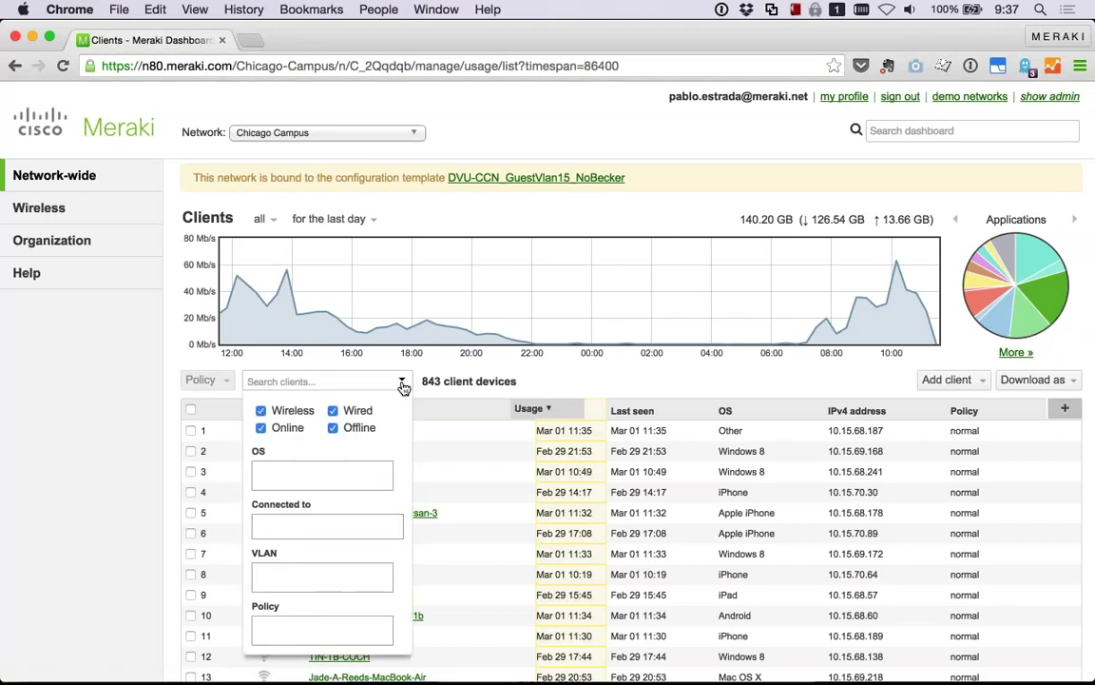
{"action": "left_click", "coordinate": [311, 476]}
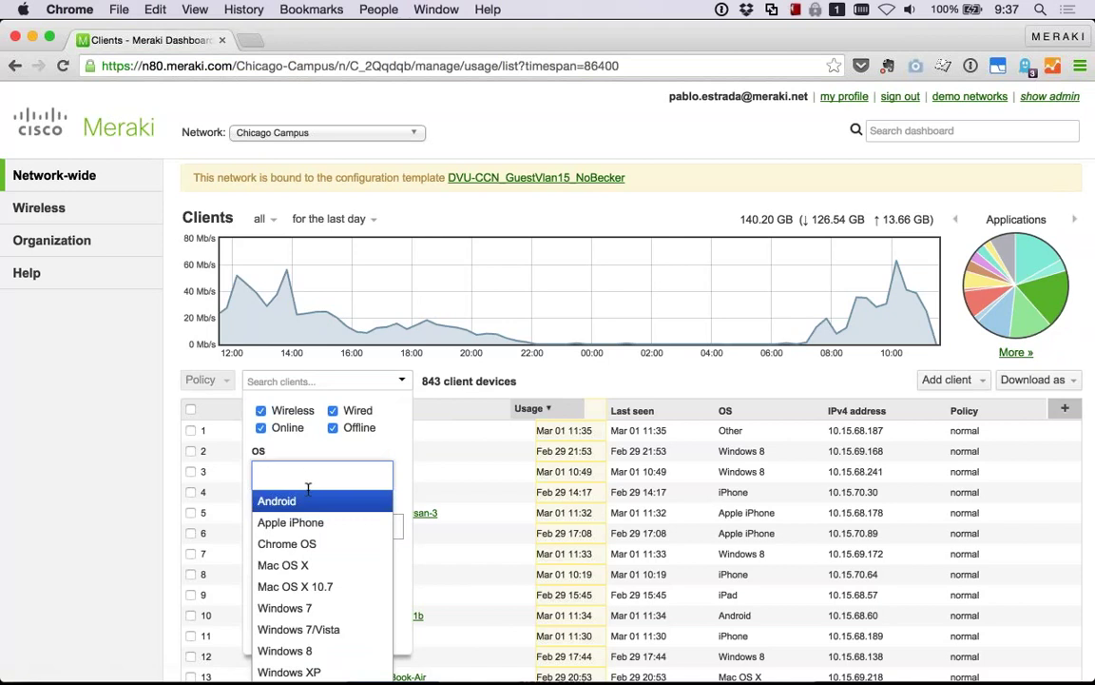
{"action": "left_click", "coordinate": [274, 670]}
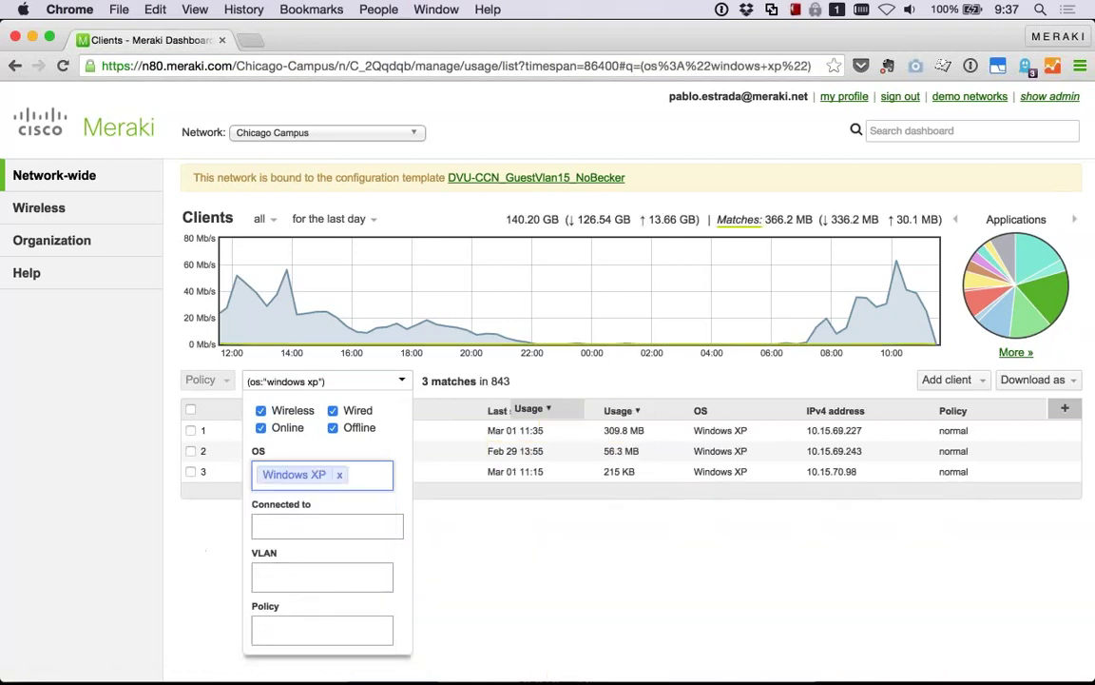
{"action": "left_click", "coordinate": [406, 382]}
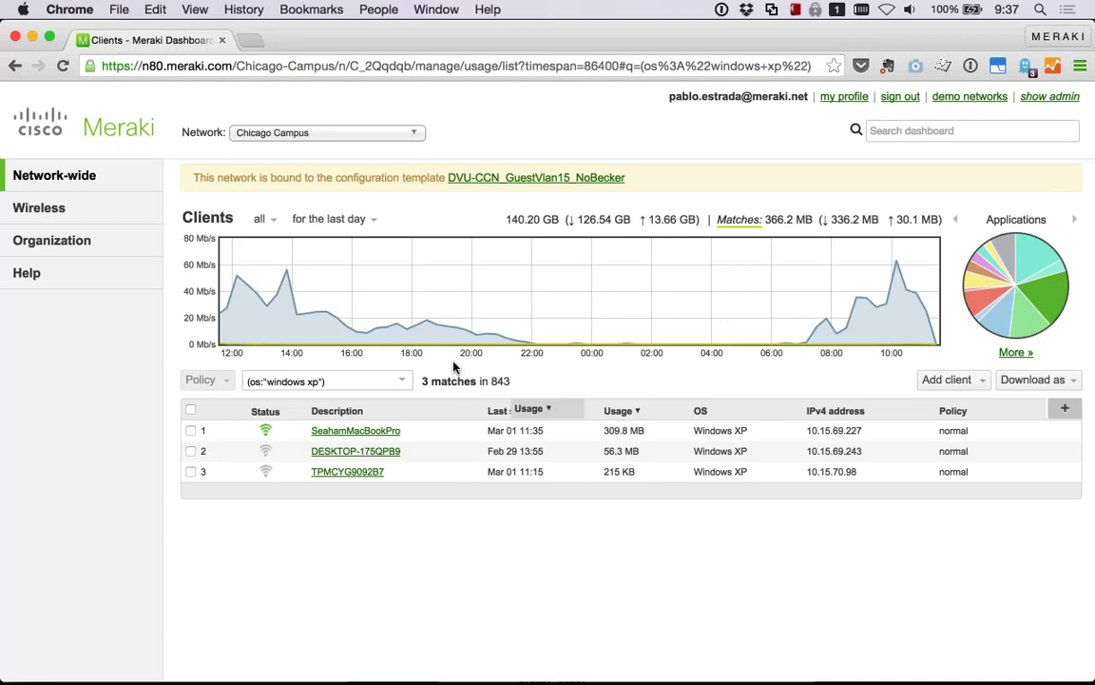
{"action": "left_click", "coordinate": [332, 218]}
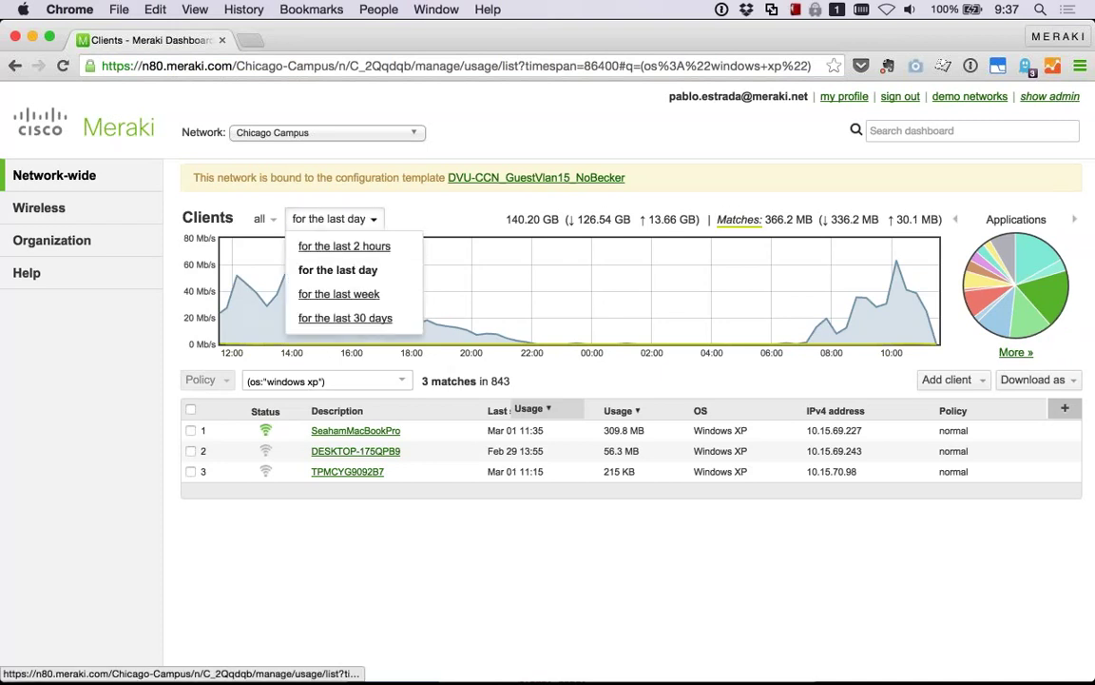
{"action": "left_click", "coordinate": [399, 319]}
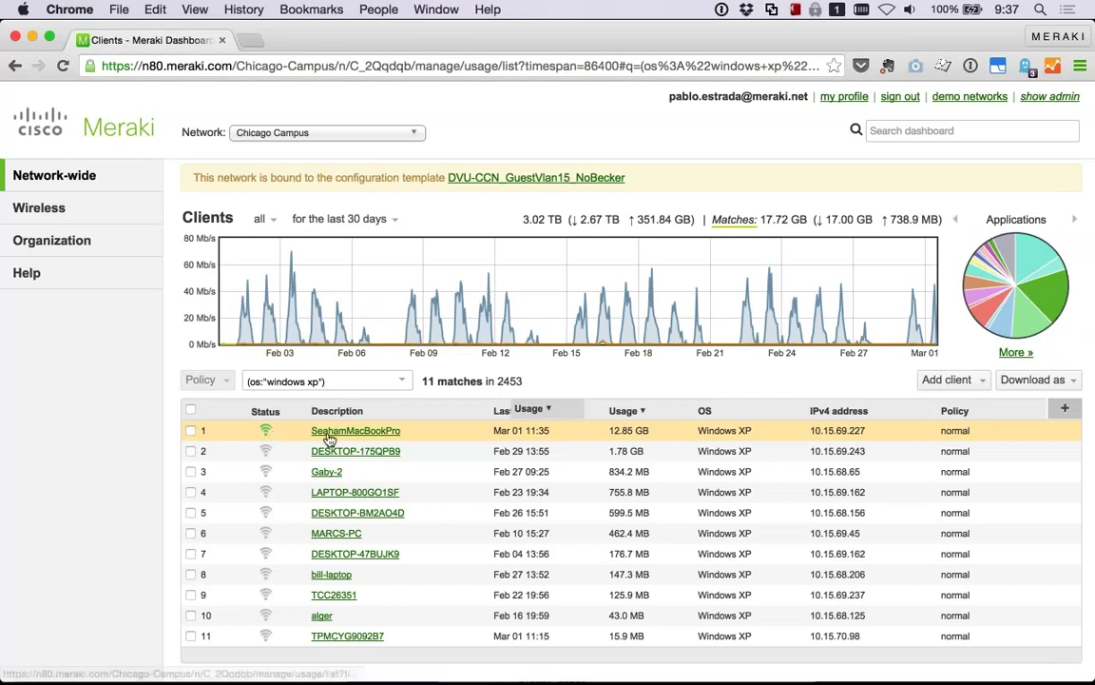
Open the details of the highest-usage Windows XP client and examine its location on the floor plan
{"action": "left_click", "coordinate": [375, 435]}
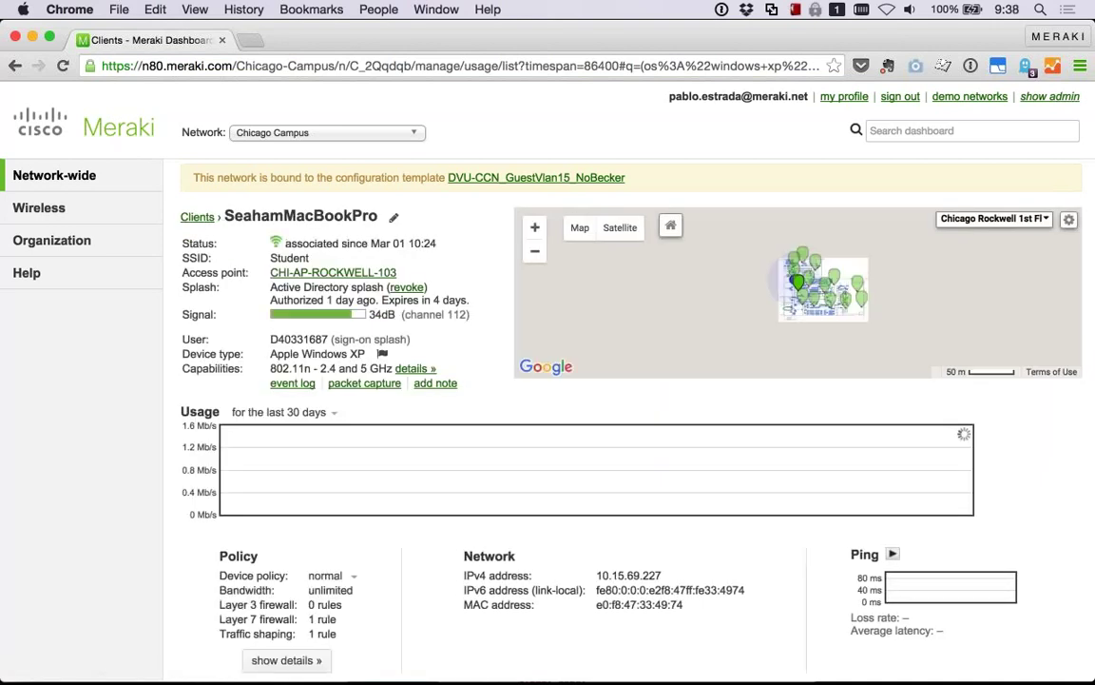
{"action": "left_click", "coordinate": [536, 228]}
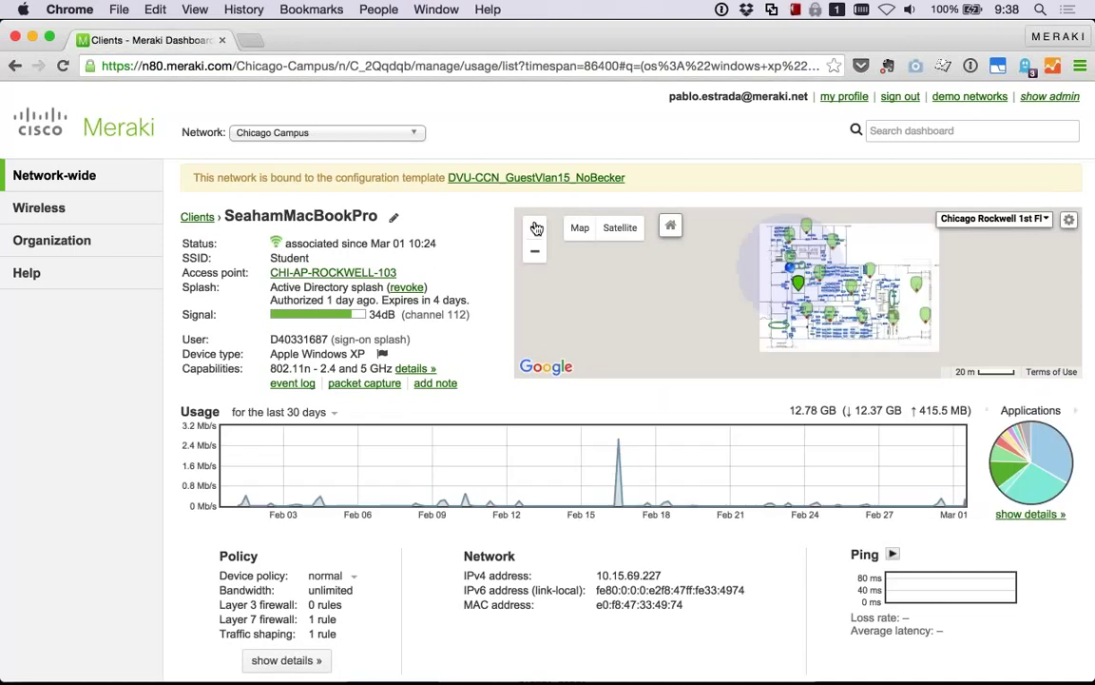
{"action": "left_click", "coordinate": [535, 228]}
{"action": "left_click_drag", "start_coordinate": [549, 303], "coordinate": [609, 338]}
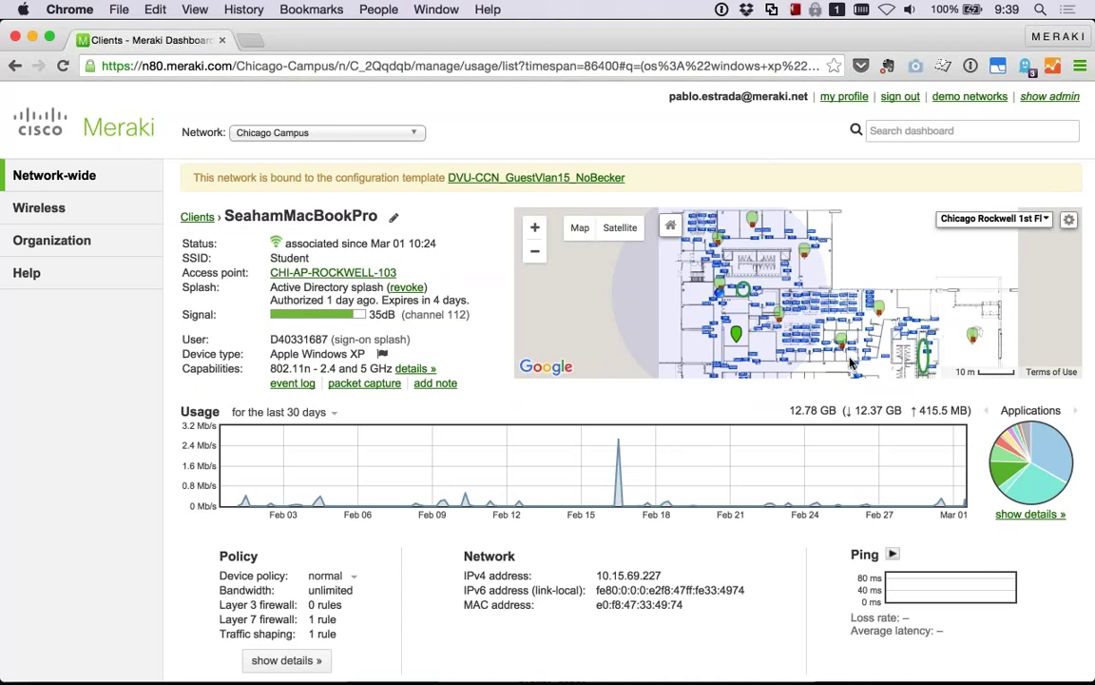
Set the client's packet capture output to Download .pcap file (for Wireshark), and return to the client's details without starting a capture
{"action": "left_click", "coordinate": [362, 384]}
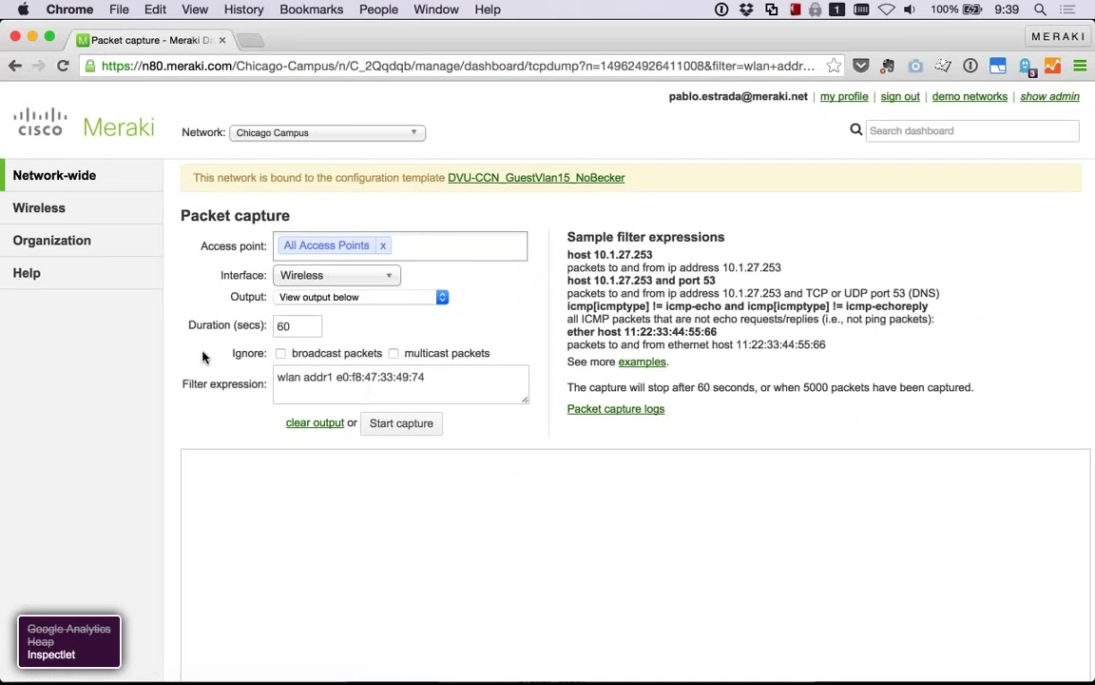
{"action": "left_click", "coordinate": [444, 300]}
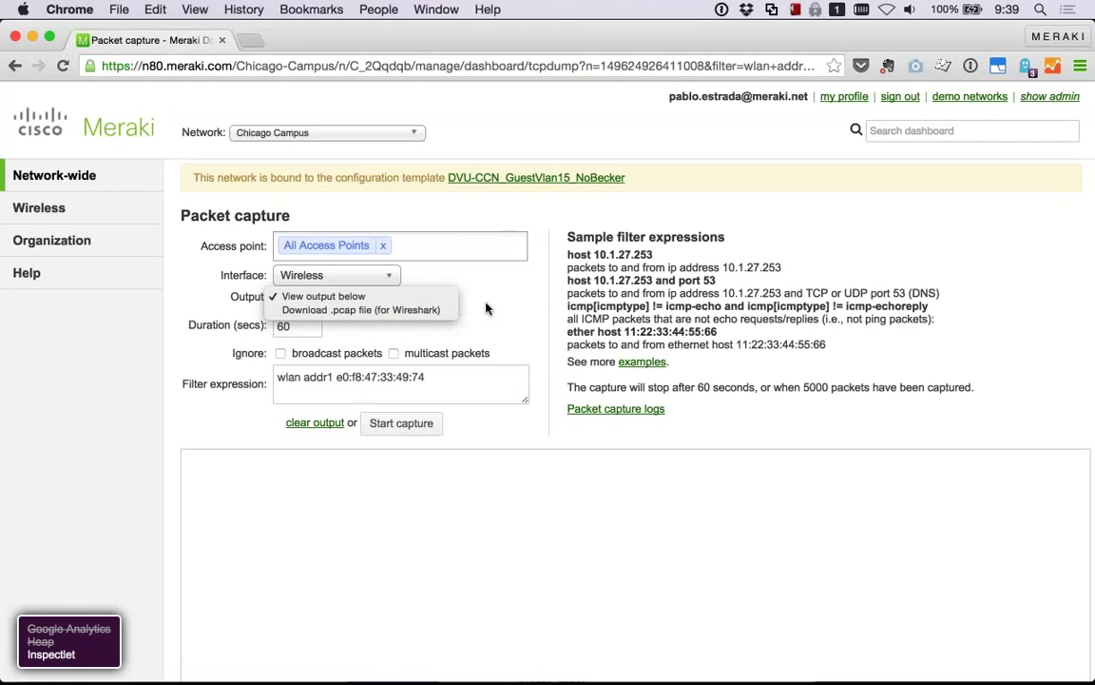
{"action": "left_click", "coordinate": [485, 307]}
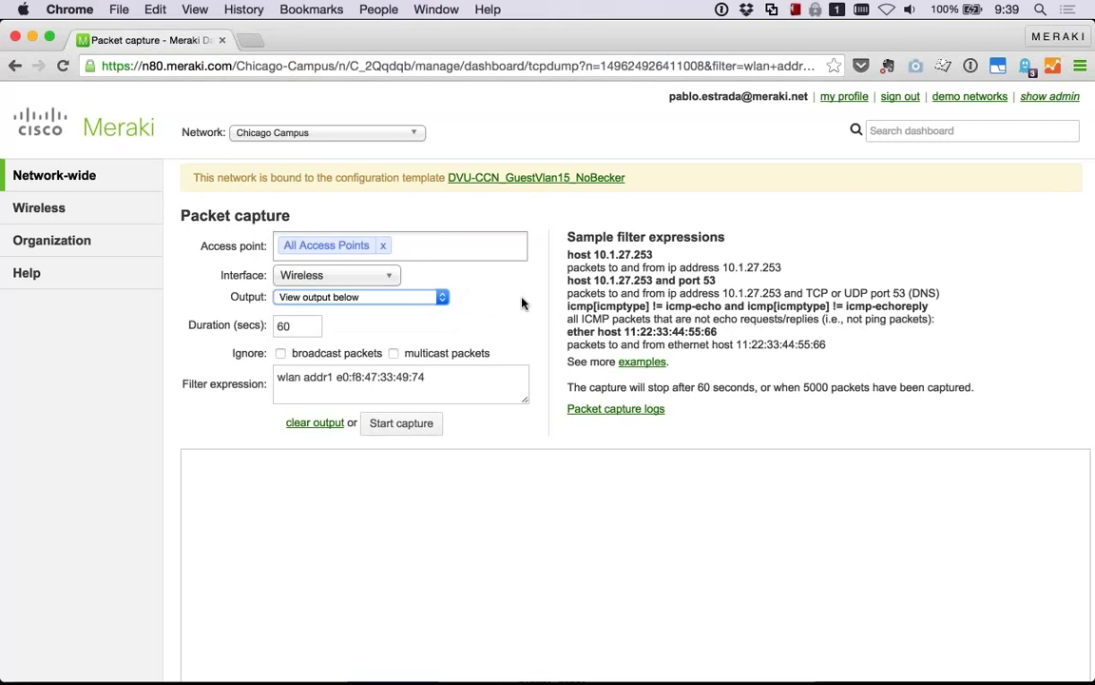
{"action": "left_click", "coordinate": [437, 306]}
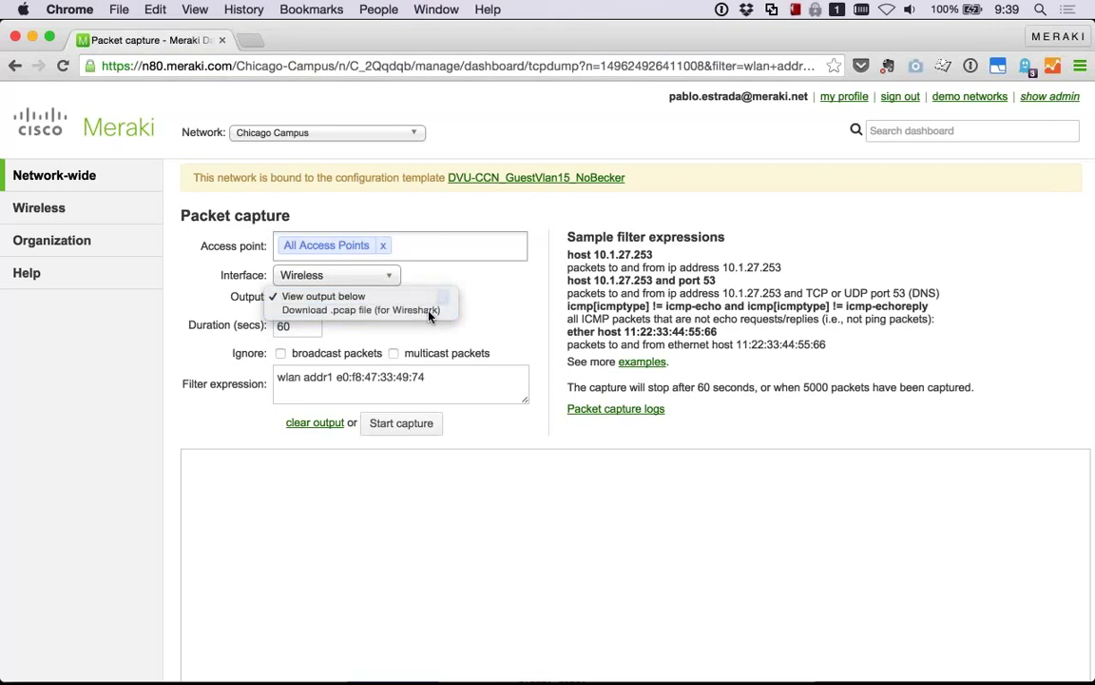
{"action": "left_click", "coordinate": [436, 310]}
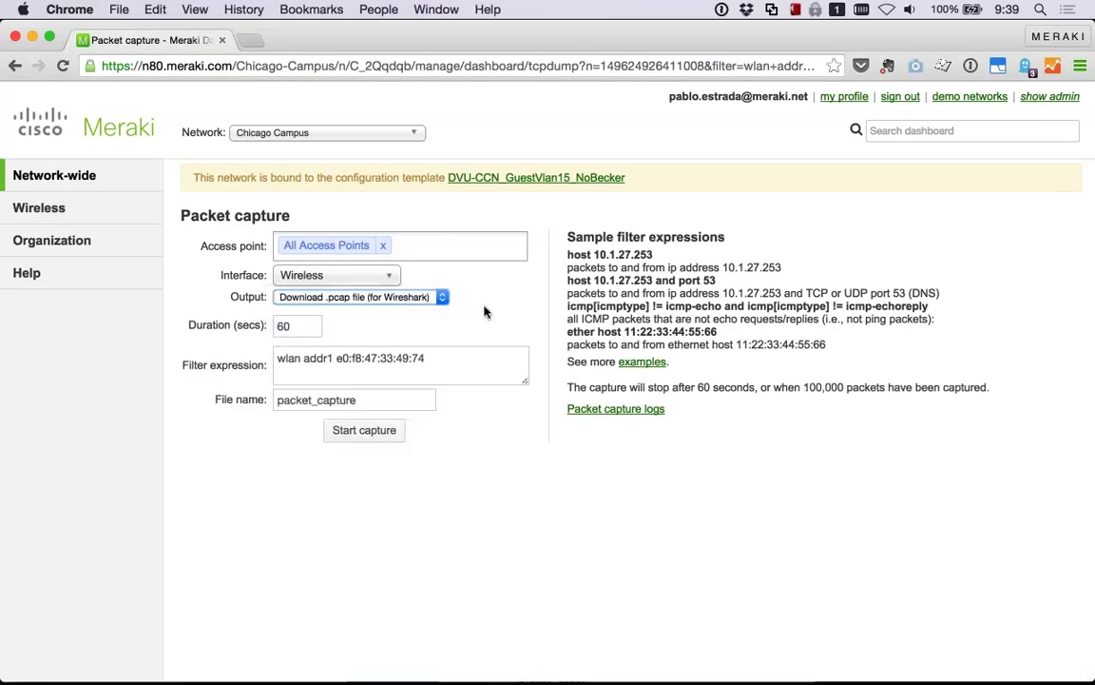
{"action": "left_click", "coordinate": [484, 312]}
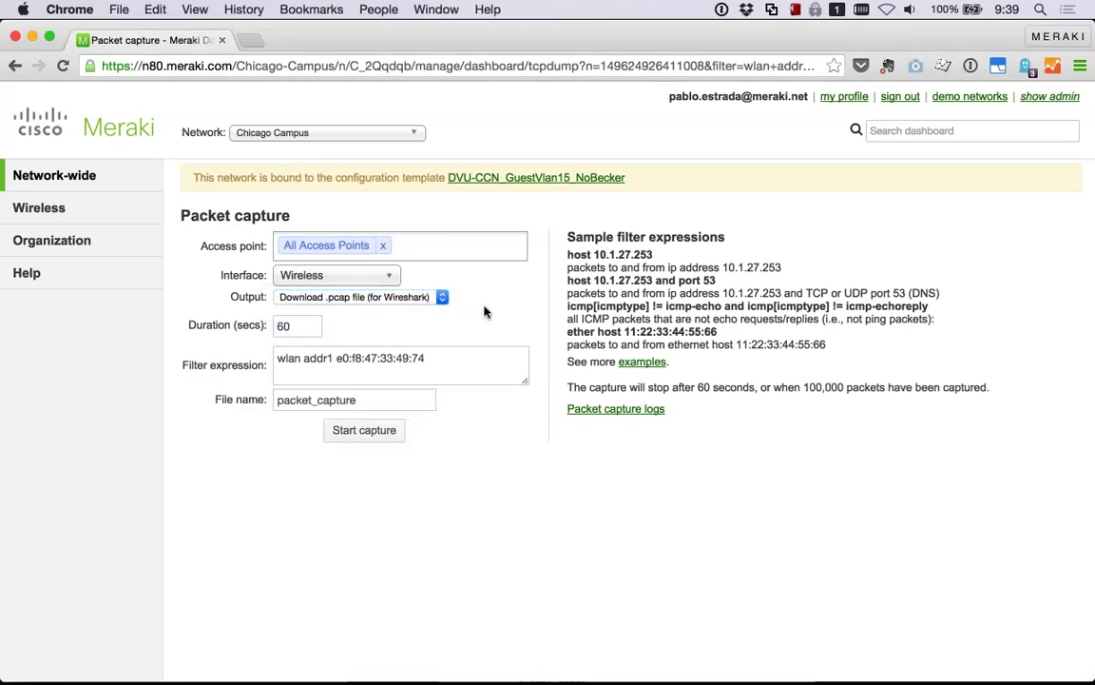
{"action": "left_click", "coordinate": [15, 67]}
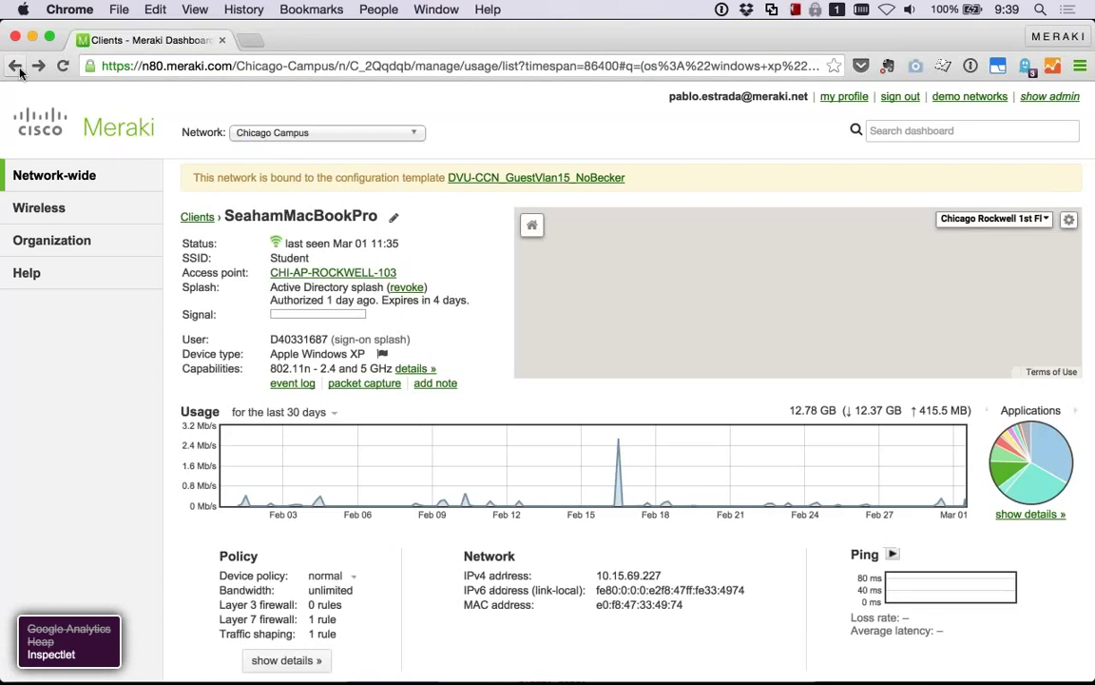
Return to the filtered client list and quit Microsoft AutoUpdate without installing the update
{"action": "left_click", "coordinate": [16, 68]}
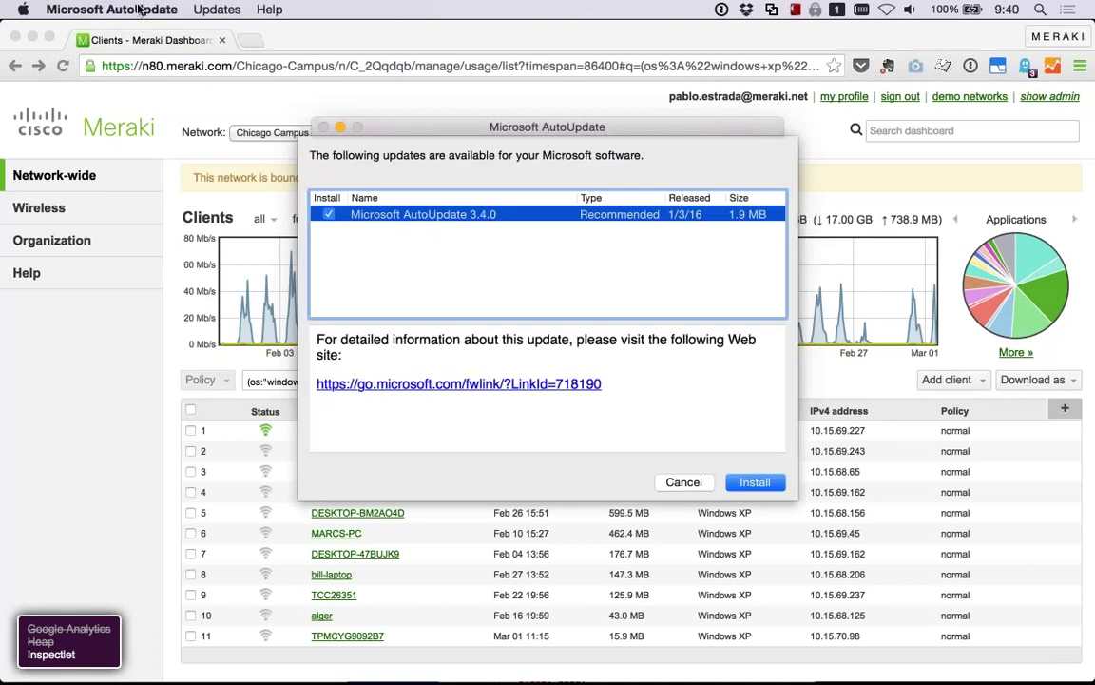
{"action": "left_click", "coordinate": [111, 9]}
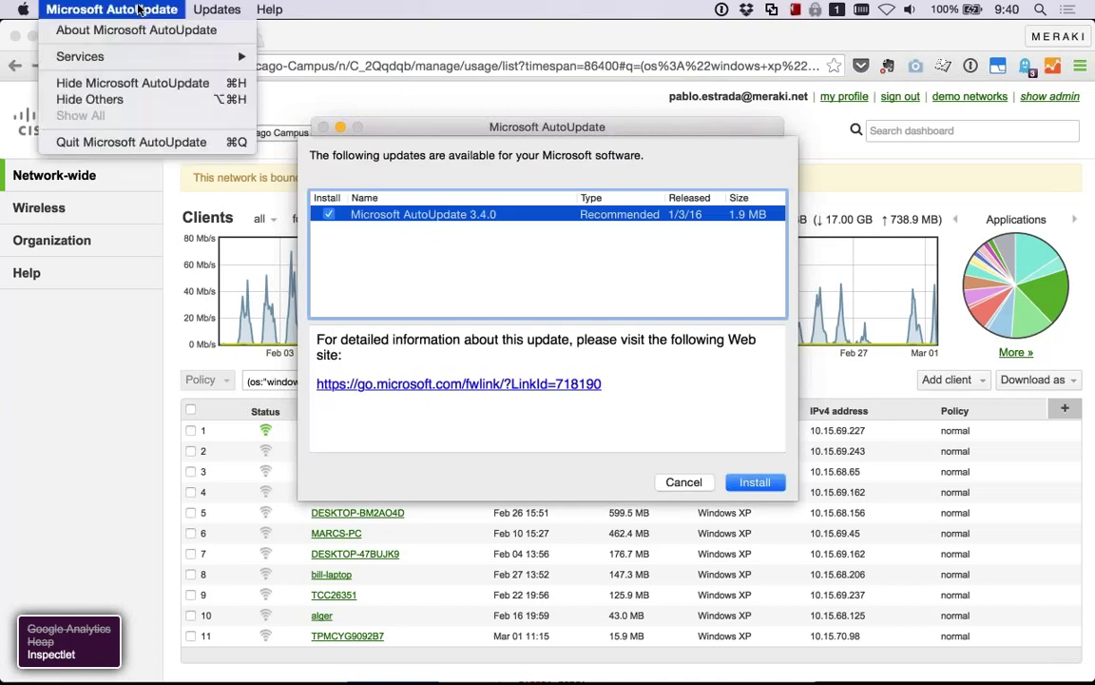
{"action": "left_click", "coordinate": [140, 143]}
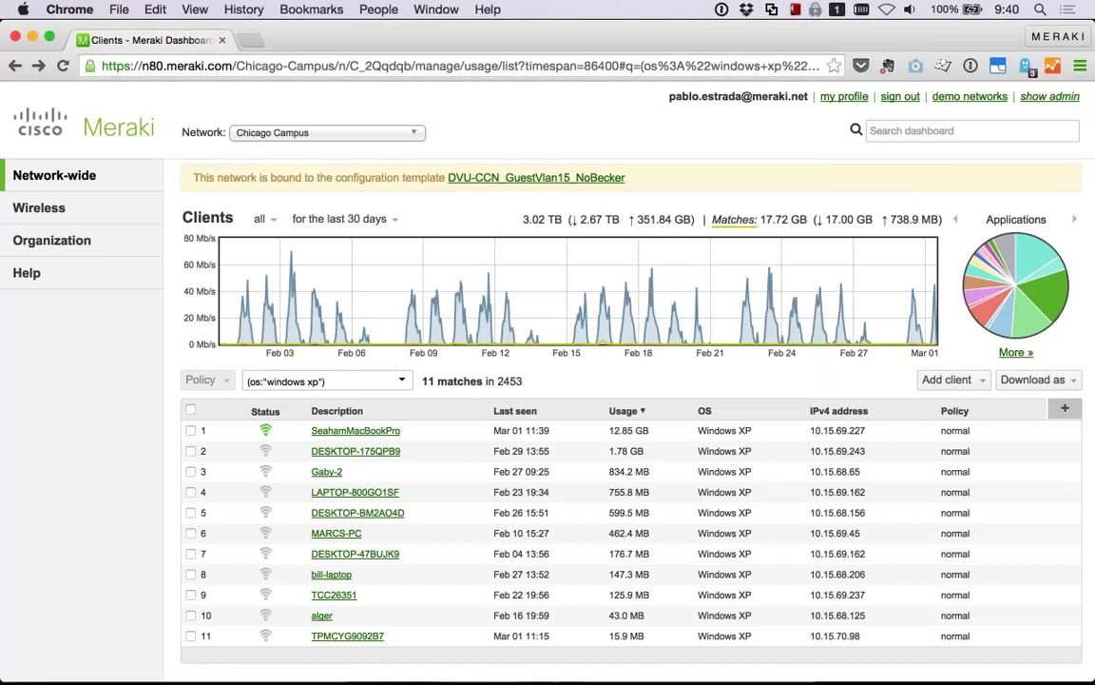
Clear the Windows XP filter from the client list to show all client devices
{"action": "left_click", "coordinate": [366, 381]}
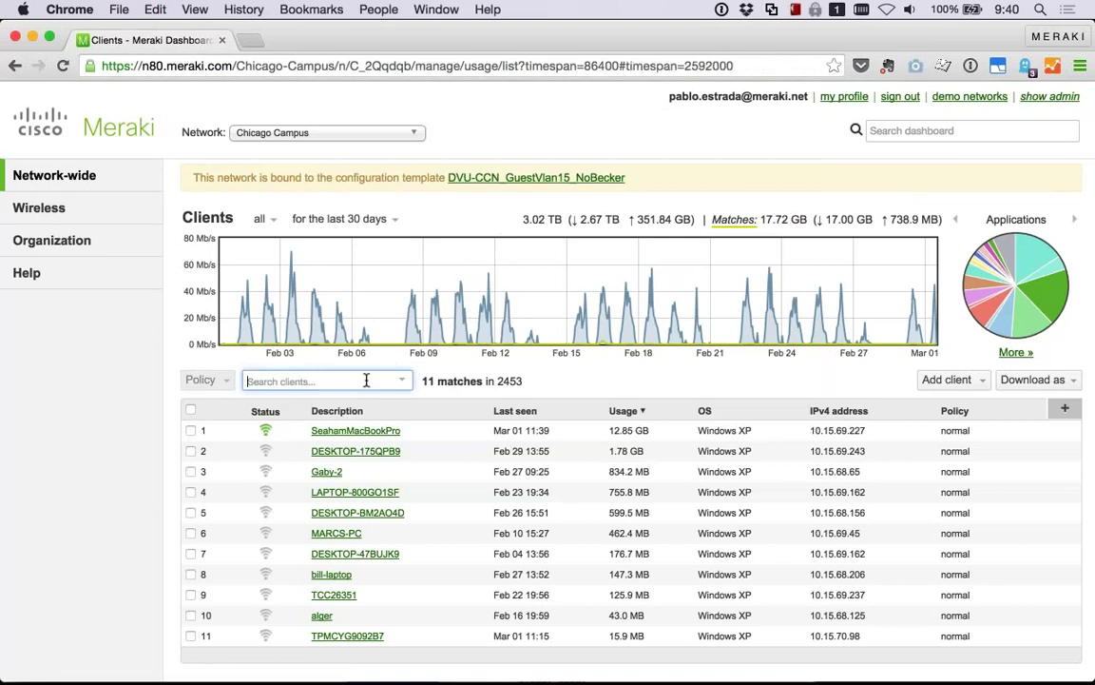
{"action": "key", "text": "super+a"}
{"action": "key", "text": "BackSpace"}
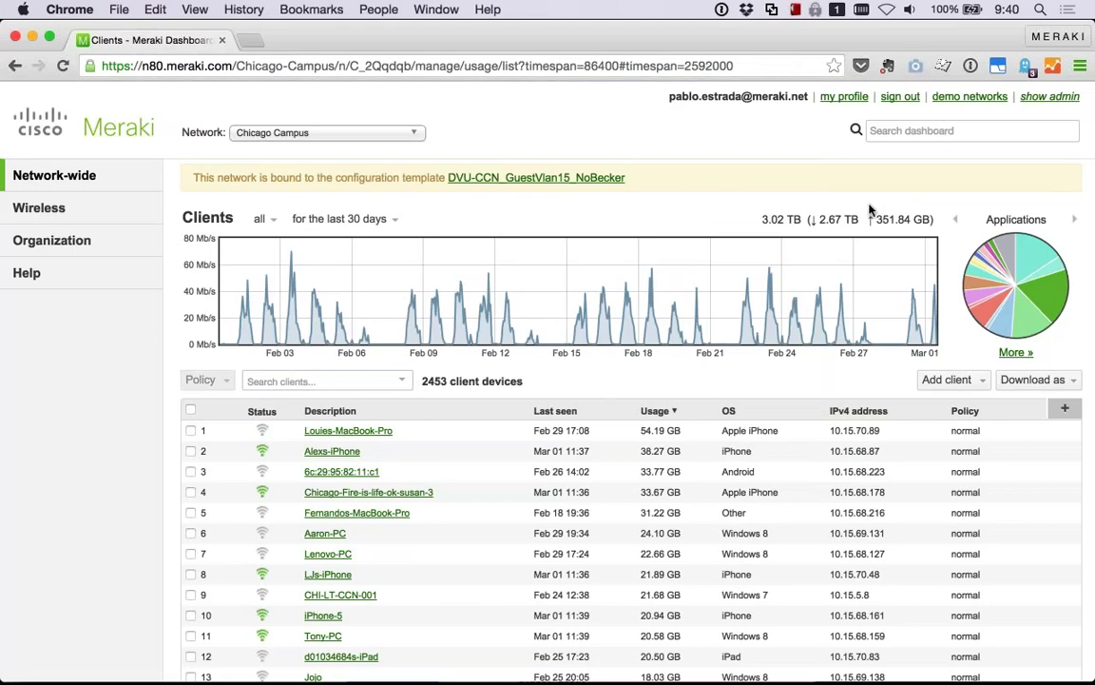
Expand the application usage details for the clients and examine the largest slices of the applications chart
{"action": "left_click", "coordinate": [1015, 352]}
{"action": "mouse_move", "coordinate": [1046, 290]}
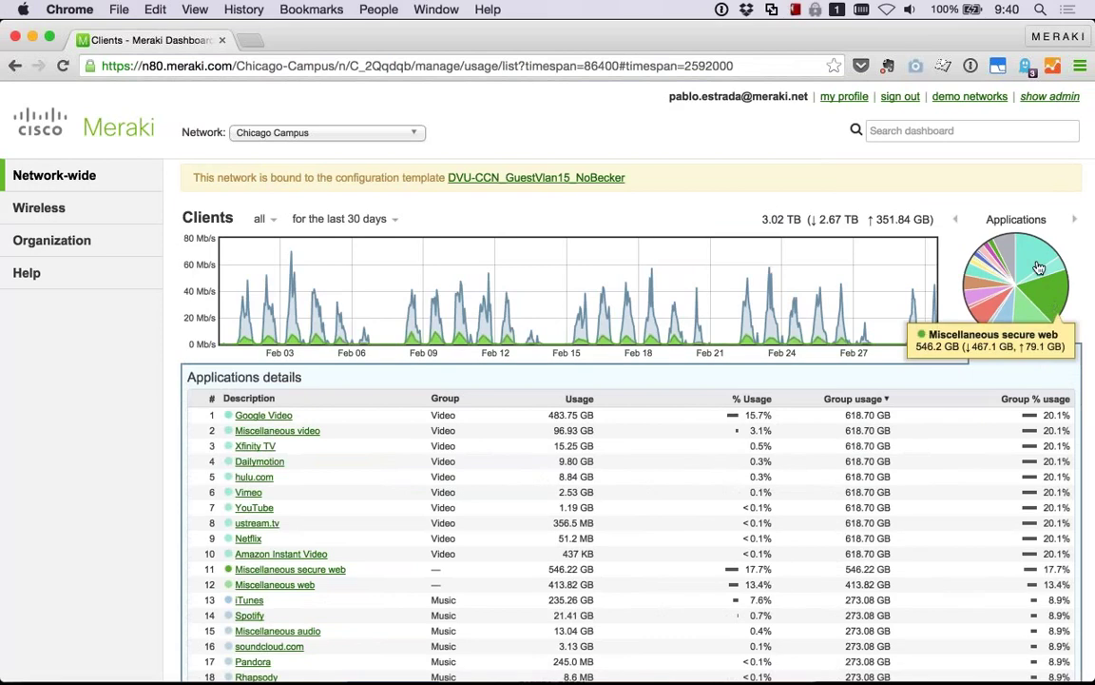
{"action": "mouse_move", "coordinate": [1036, 262]}
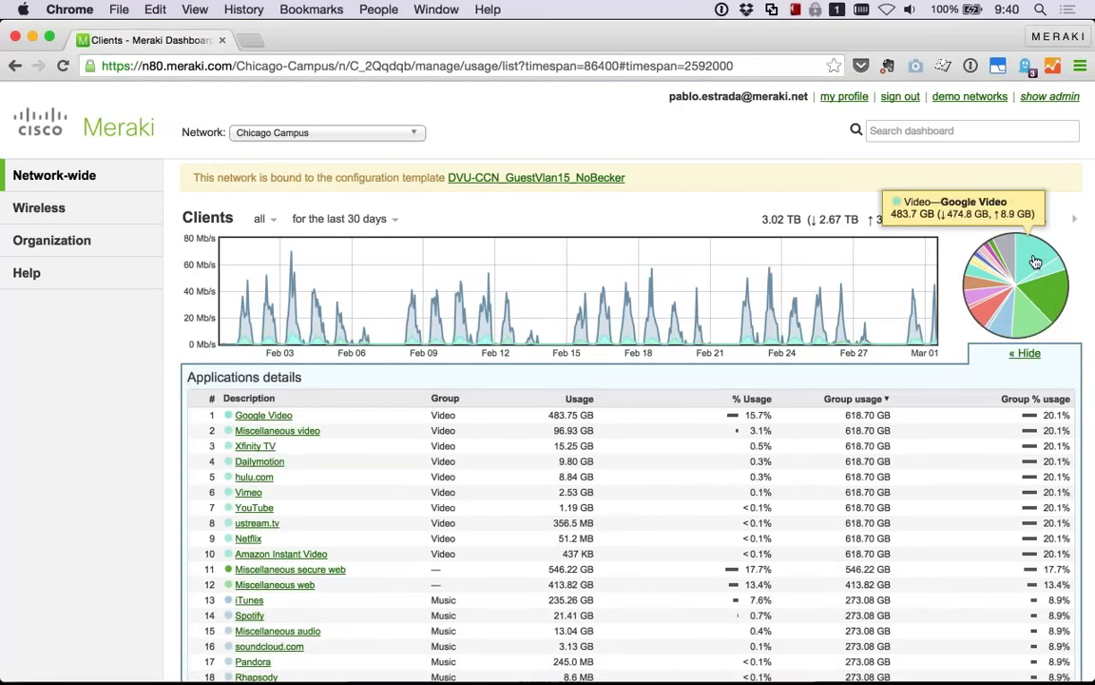
{"action": "mouse_move", "coordinate": [1029, 327]}
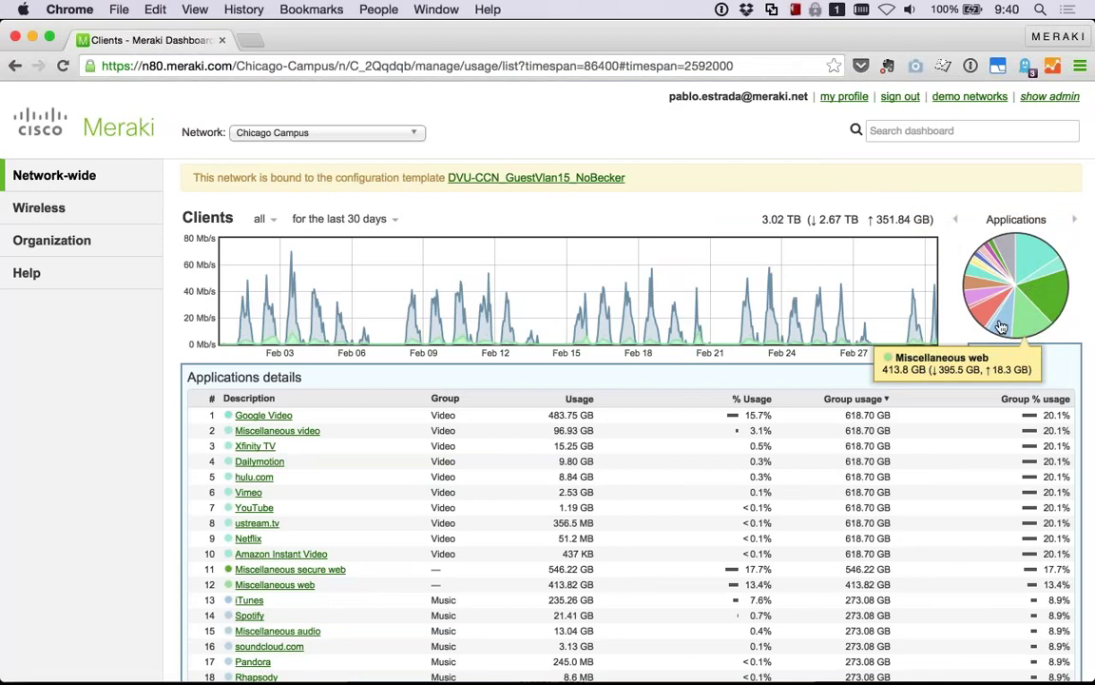
{"action": "mouse_move", "coordinate": [986, 315]}
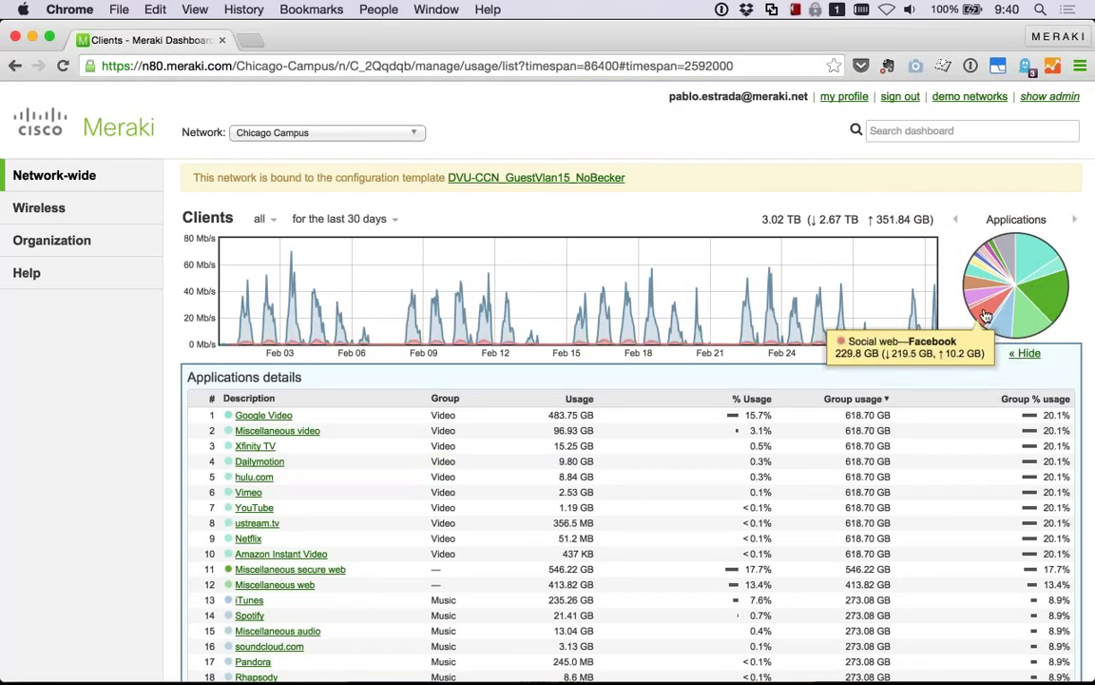
Show more results per page in the applications details and sort the applications by their individual usage
{"action": "scroll", "coordinate": [666, 461], "scroll_direction": "down", "scroll_amount": 3}
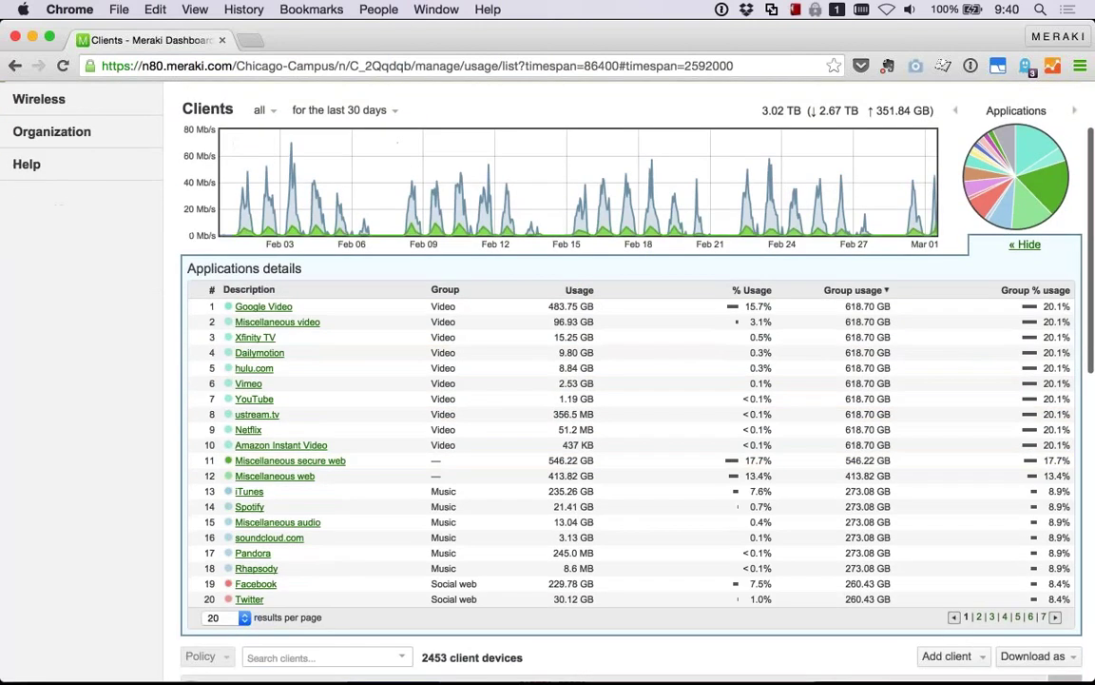
{"action": "left_click", "coordinate": [224, 617]}
{"action": "left_click", "coordinate": [214, 562]}
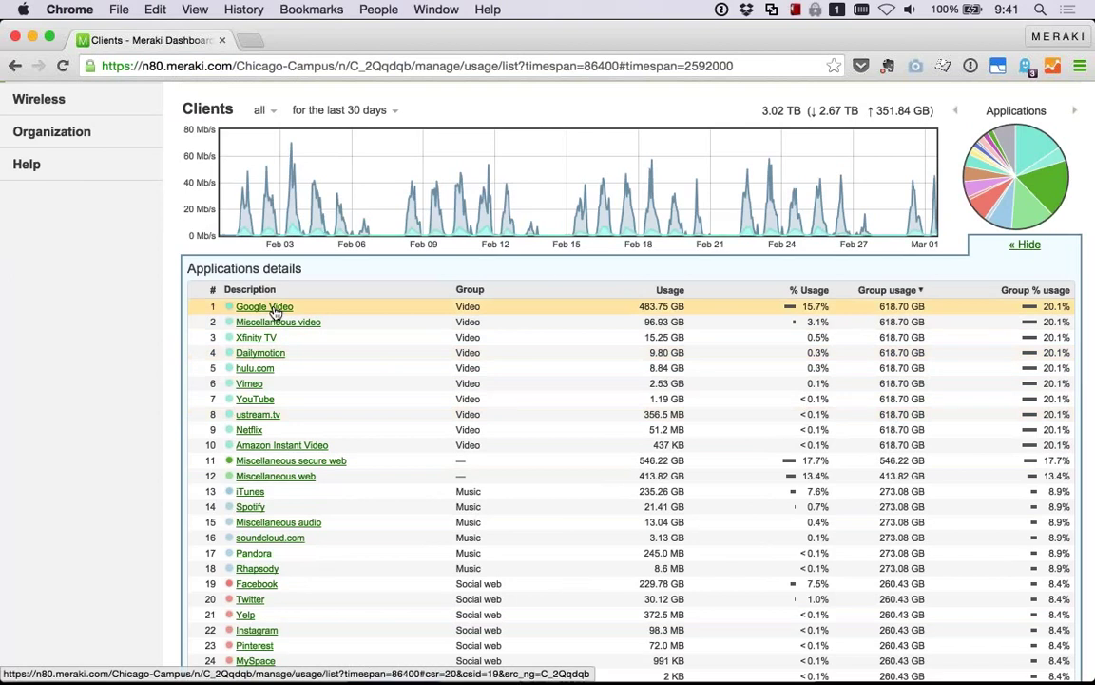
{"action": "left_click", "coordinate": [641, 291]}
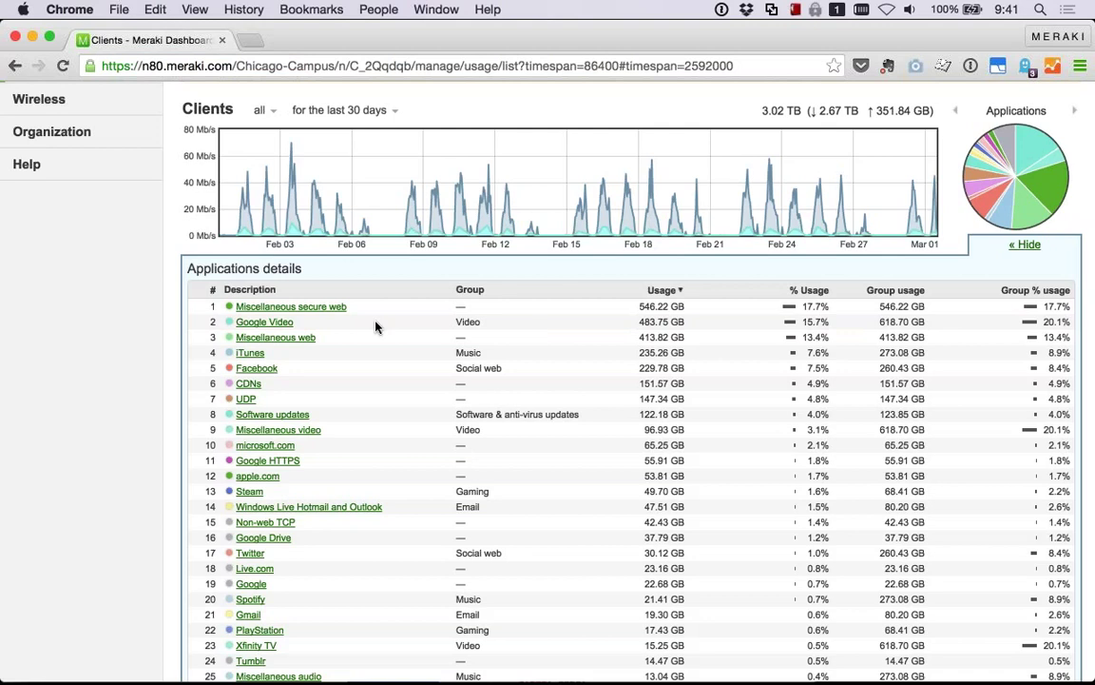
Open the rule details for Miscellaneous secure web and examine the clients and hosts contributing to it
{"action": "left_click", "coordinate": [324, 307]}
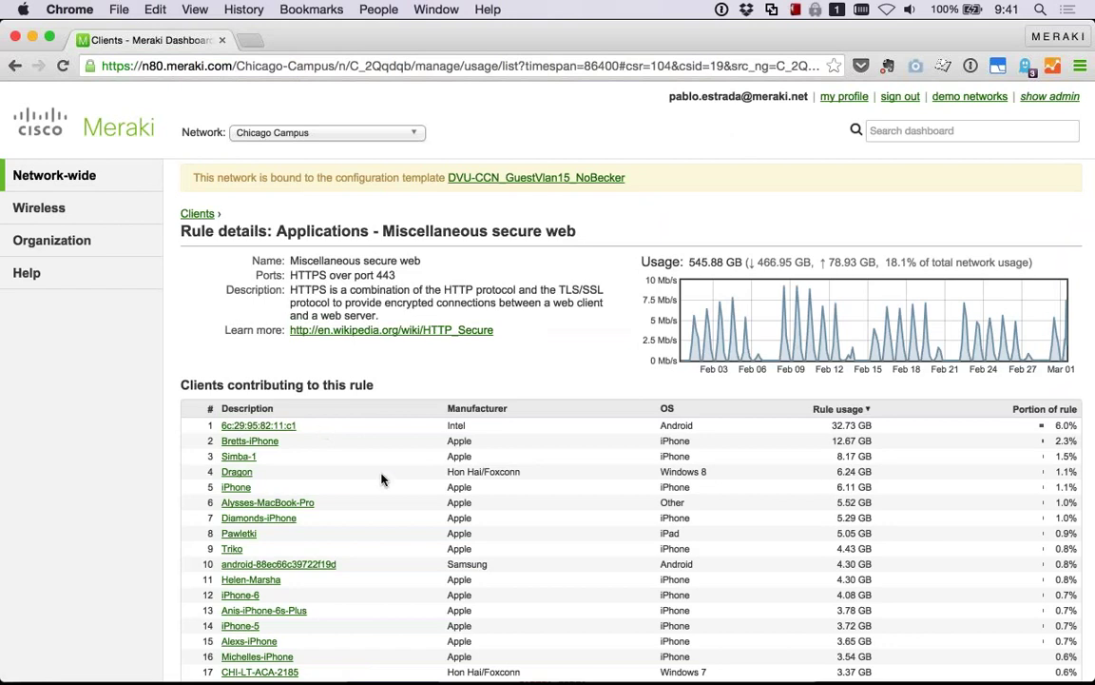
{"action": "scroll", "coordinate": [381, 480], "scroll_direction": "down", "scroll_amount": 5}
{"action": "scroll", "coordinate": [381, 479], "scroll_direction": "down", "scroll_amount": 4}
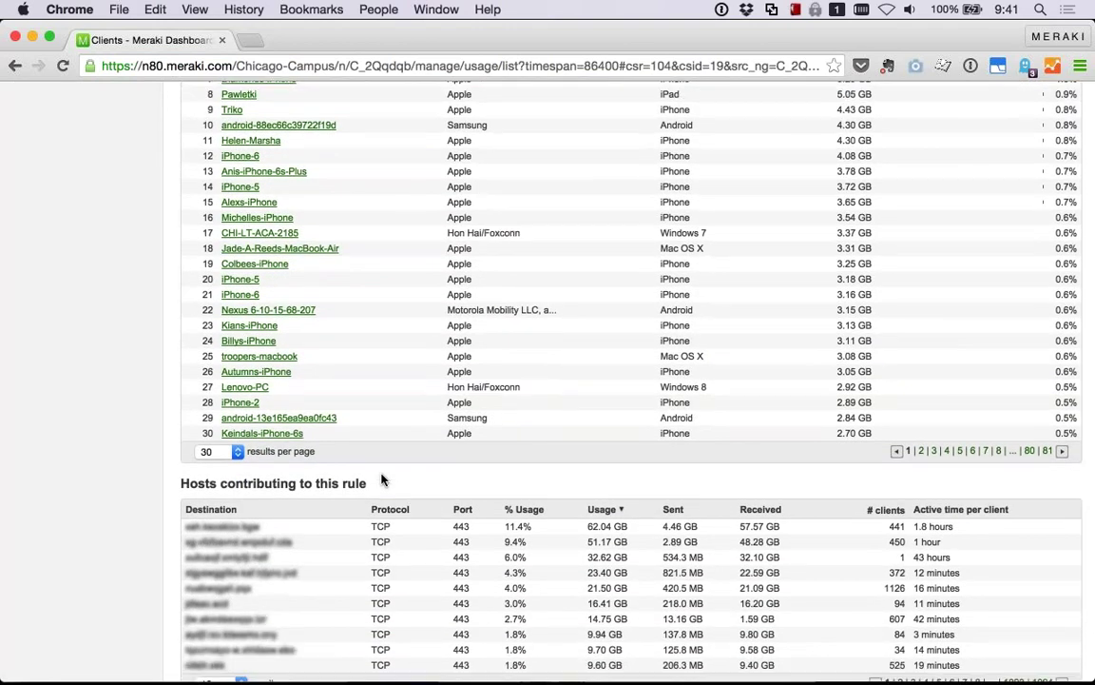
{"action": "scroll", "coordinate": [382, 479], "scroll_direction": "down", "scroll_amount": 1}
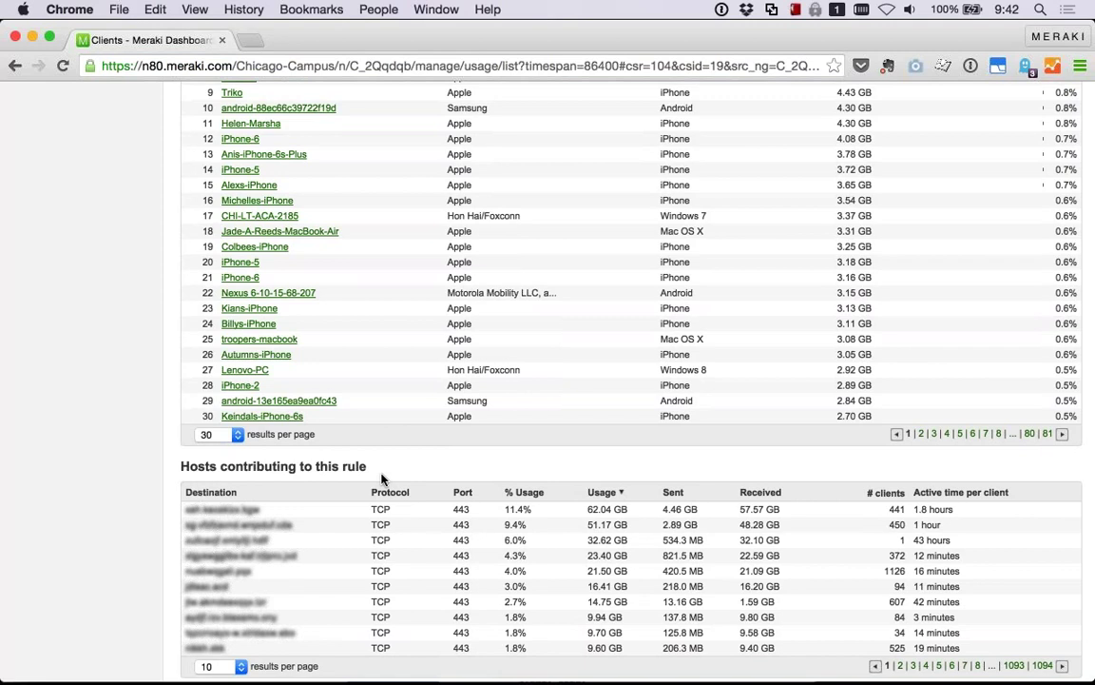
{"action": "scroll", "coordinate": [135, 308], "scroll_direction": "up", "scroll_amount": 10}
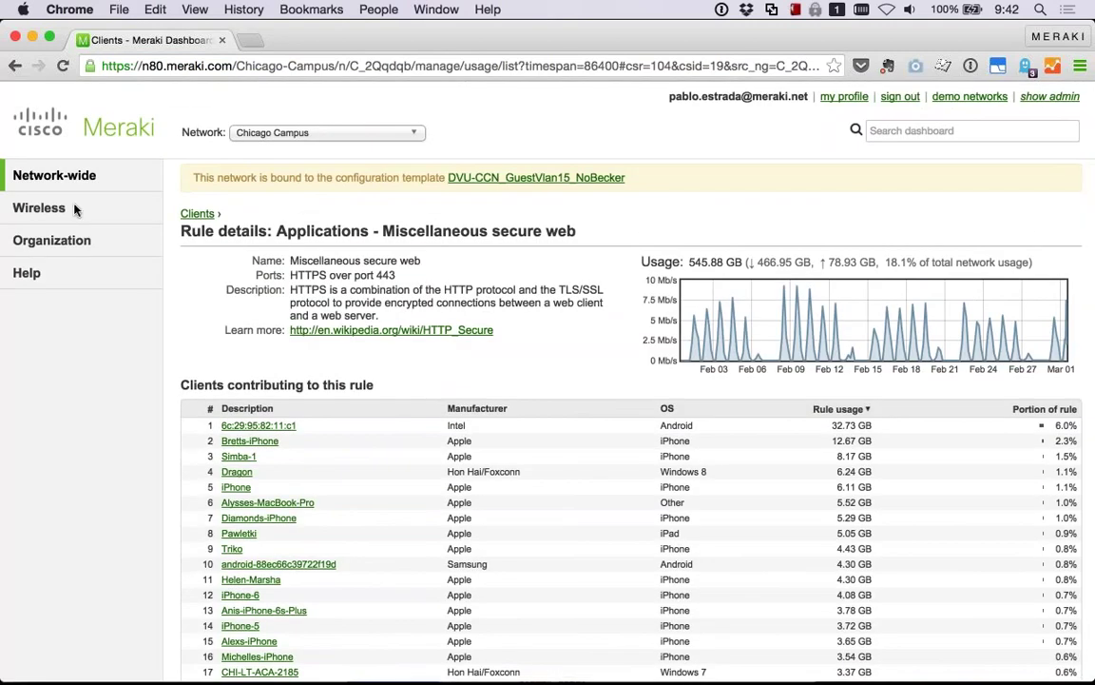
Open the list of wireless access points and filter it by "Rock"
{"action": "mouse_move", "coordinate": [67, 185]}
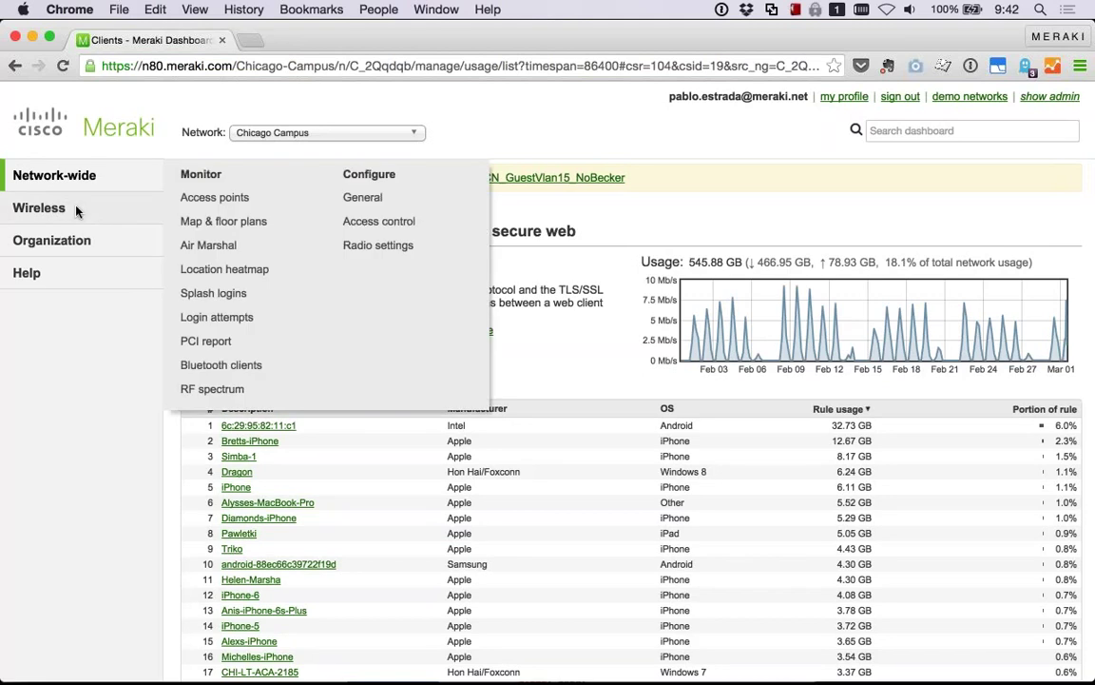
{"action": "left_click", "coordinate": [220, 194]}
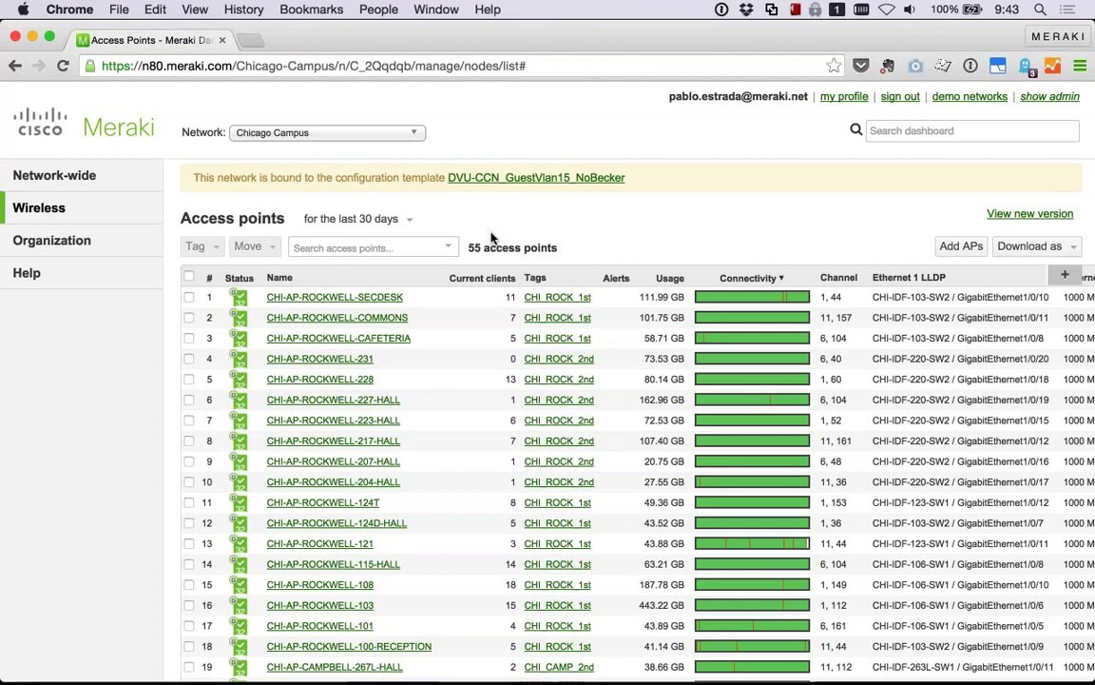
{"action": "left_click", "coordinate": [380, 249]}
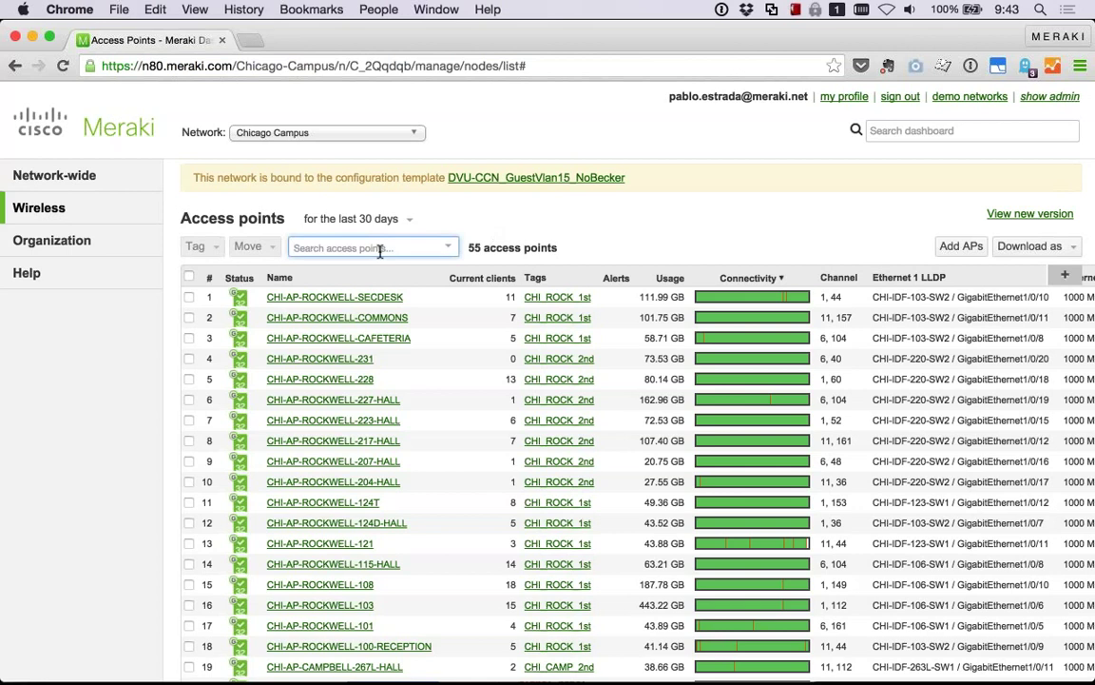
{"action": "type", "text": "Rock"}
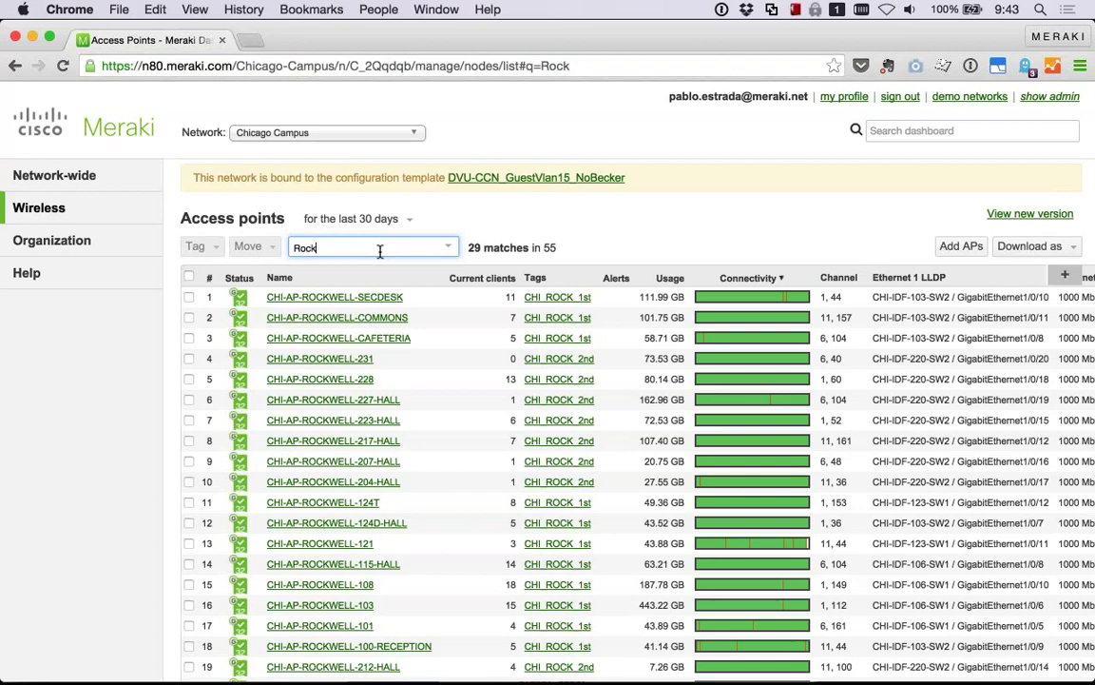
Select and deselect all the matching access points, and sort the list by usage
{"action": "left_click", "coordinate": [189, 276]}
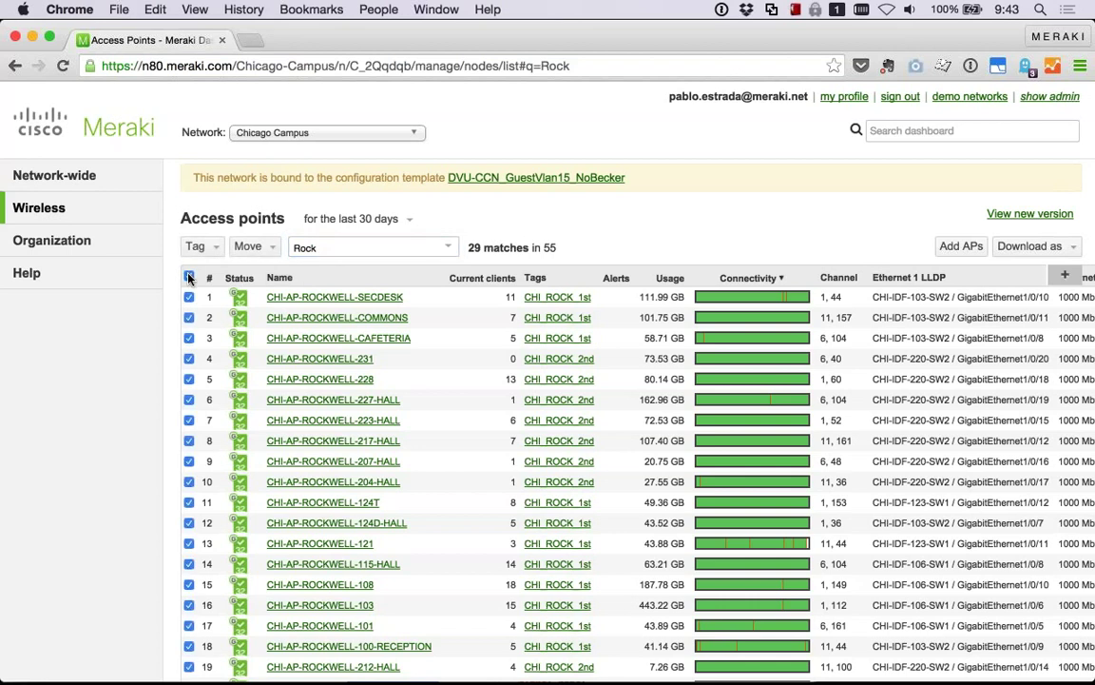
{"action": "left_click", "coordinate": [189, 275]}
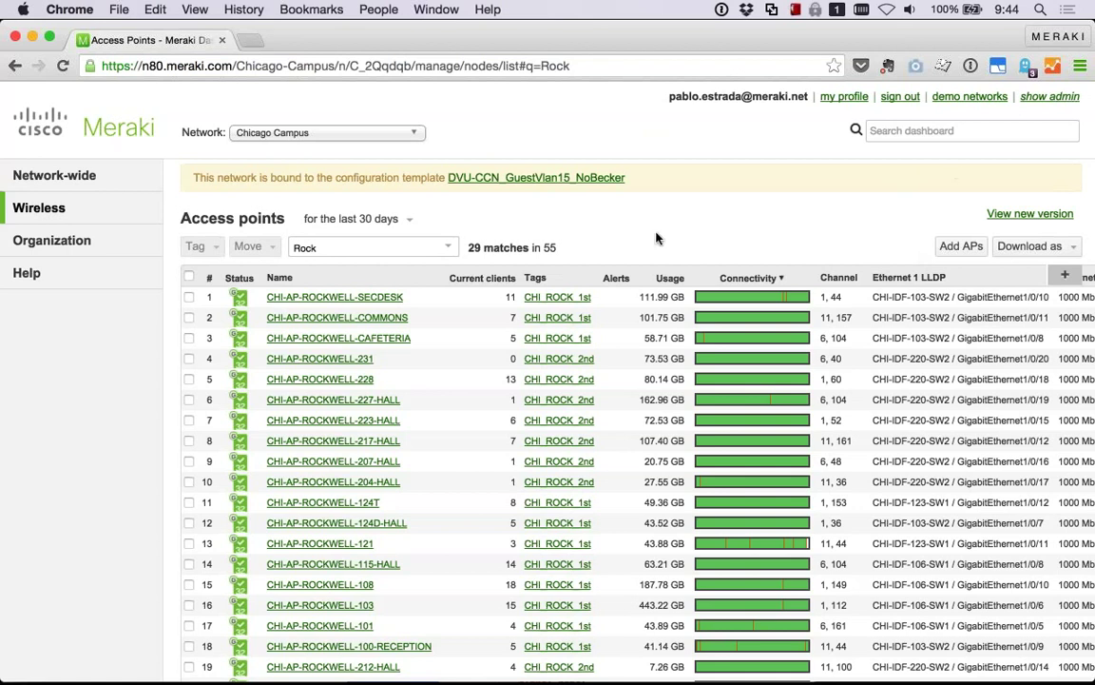
{"action": "left_click", "coordinate": [654, 280]}
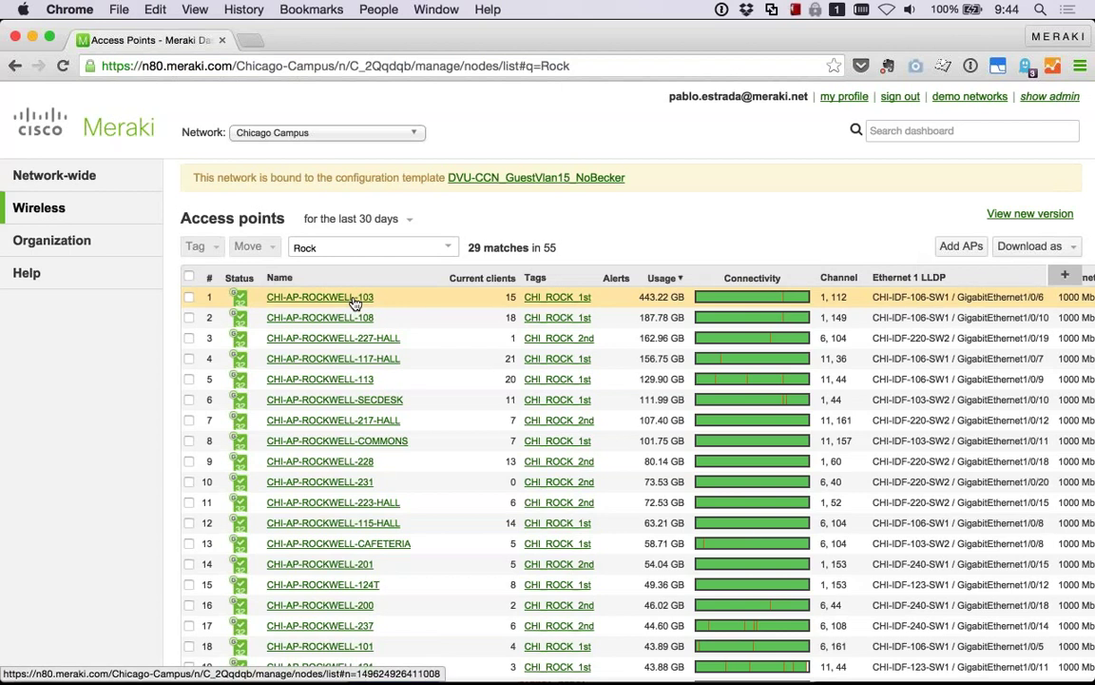
Examine the access points' connectivity bars, channels, Ethernet, serial number and LAN IP columns
{"action": "mouse_move", "coordinate": [783, 300]}
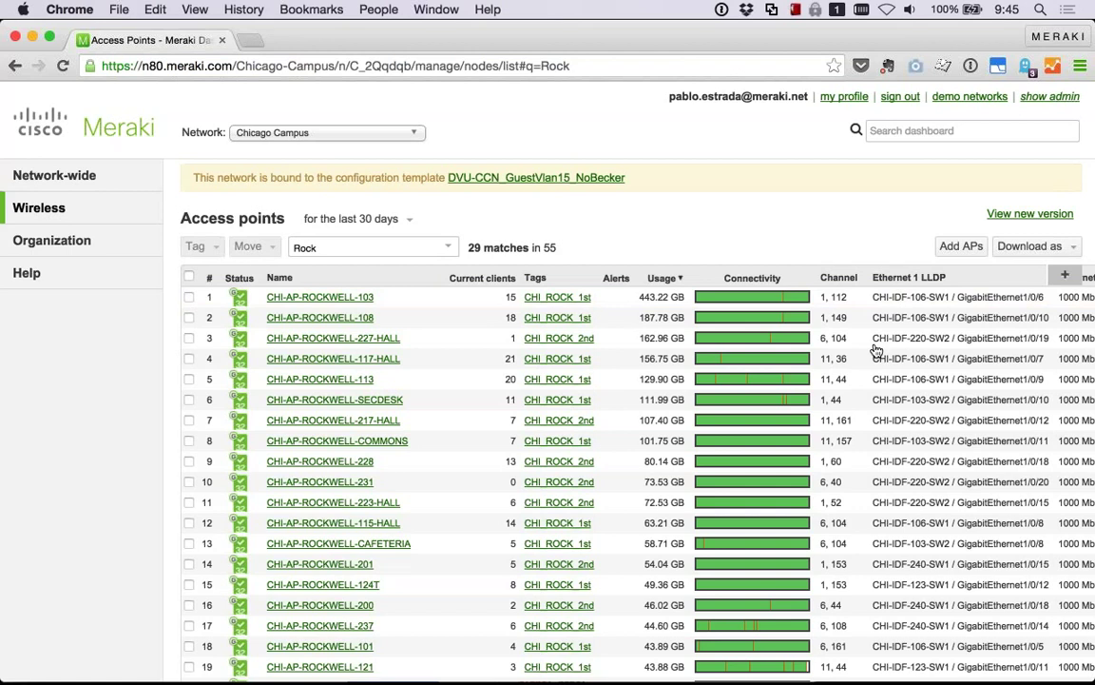
{"action": "mouse_move", "coordinate": [723, 632]}
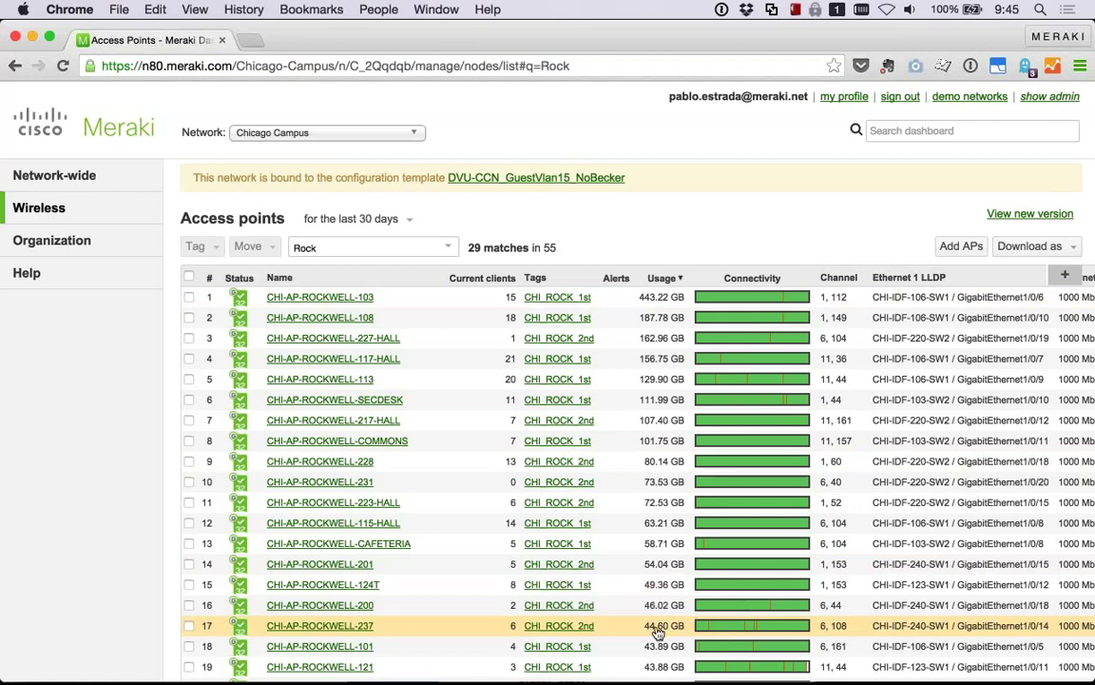
{"action": "scroll", "coordinate": [658, 632], "scroll_direction": "down", "scroll_amount": 1}
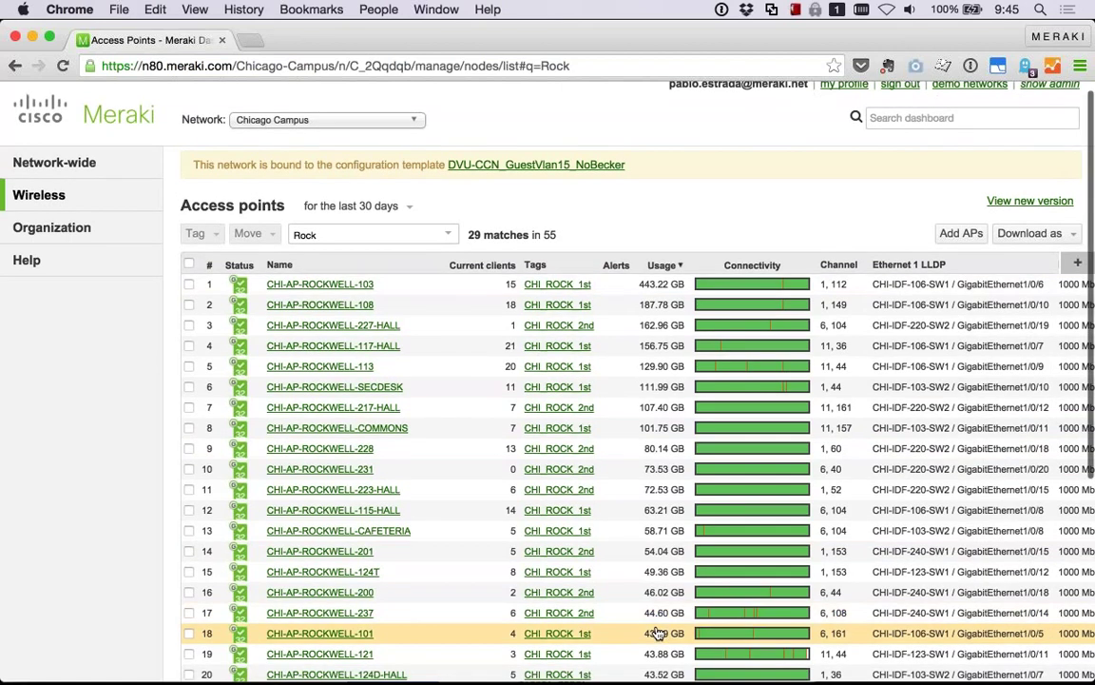
{"action": "scroll", "coordinate": [658, 633], "scroll_direction": "right", "scroll_amount": 3}
{"action": "scroll", "coordinate": [658, 632], "scroll_direction": "right", "scroll_amount": 7}
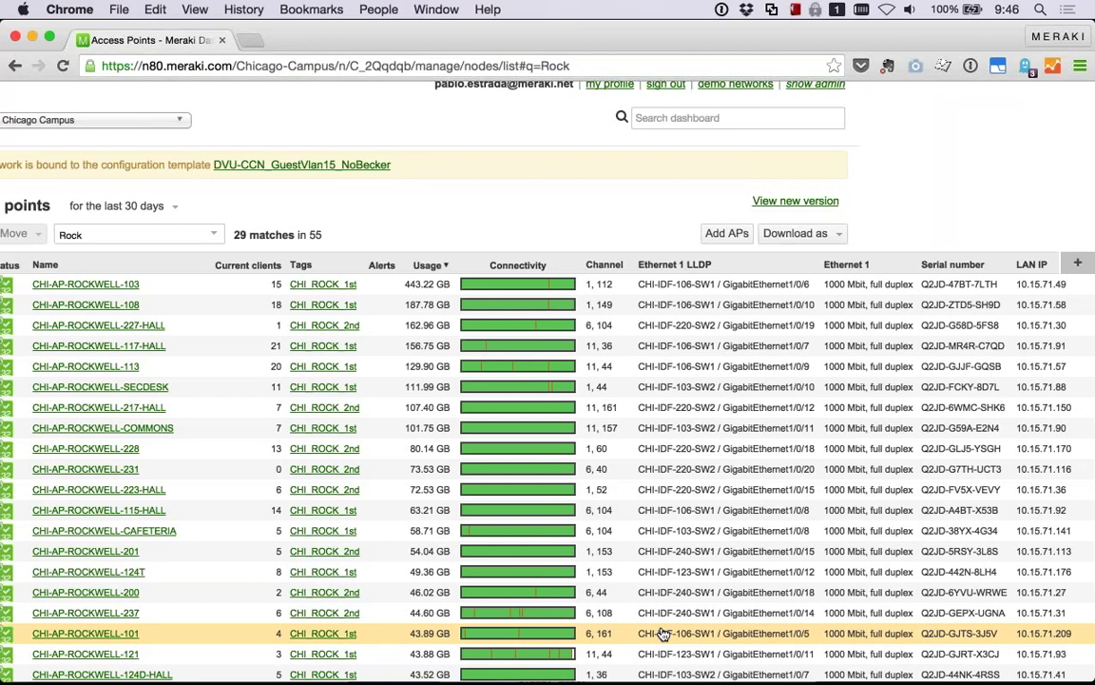
Open the details of access point CHI-AP-ROCKWELL-103 and examine the DNS and DHCP requests for VLAN 68
{"action": "scroll", "coordinate": [656, 590], "scroll_direction": "left", "scroll_amount": 5}
{"action": "left_click", "coordinate": [200, 285]}
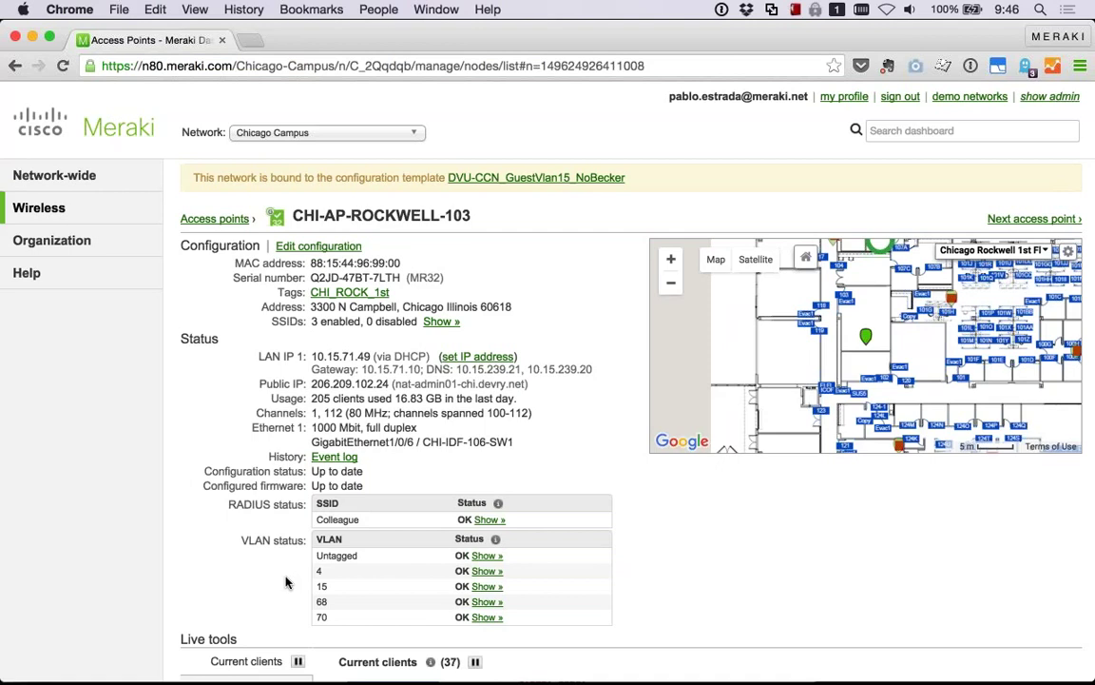
{"action": "scroll", "coordinate": [286, 582], "scroll_direction": "down", "scroll_amount": 2}
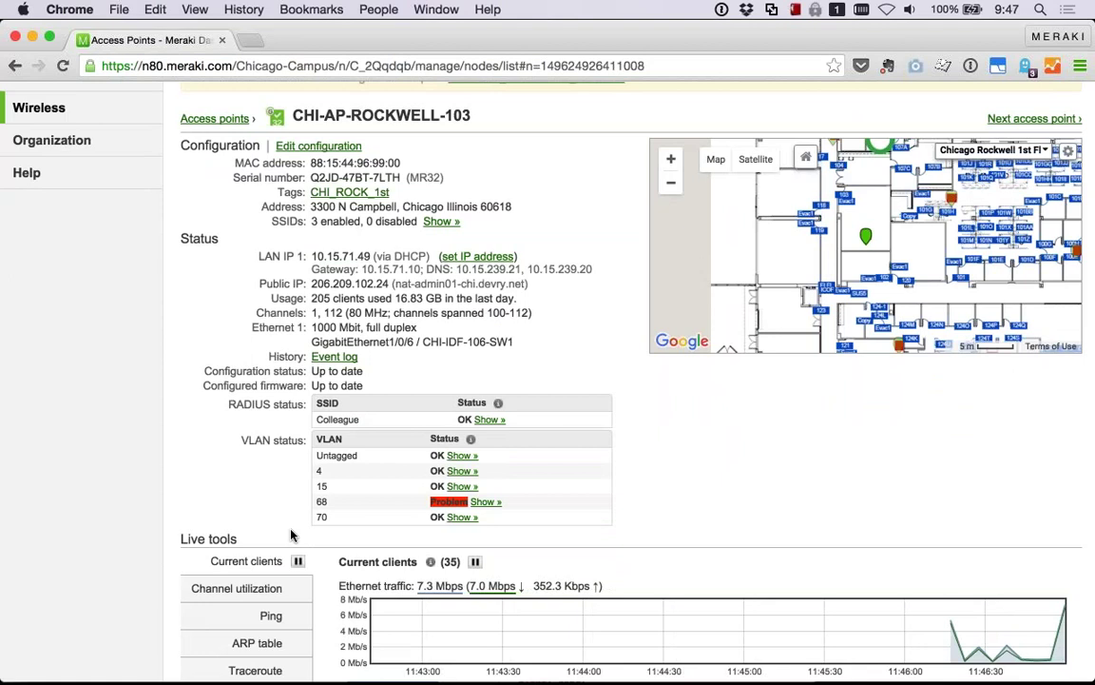
{"action": "left_click", "coordinate": [486, 501]}
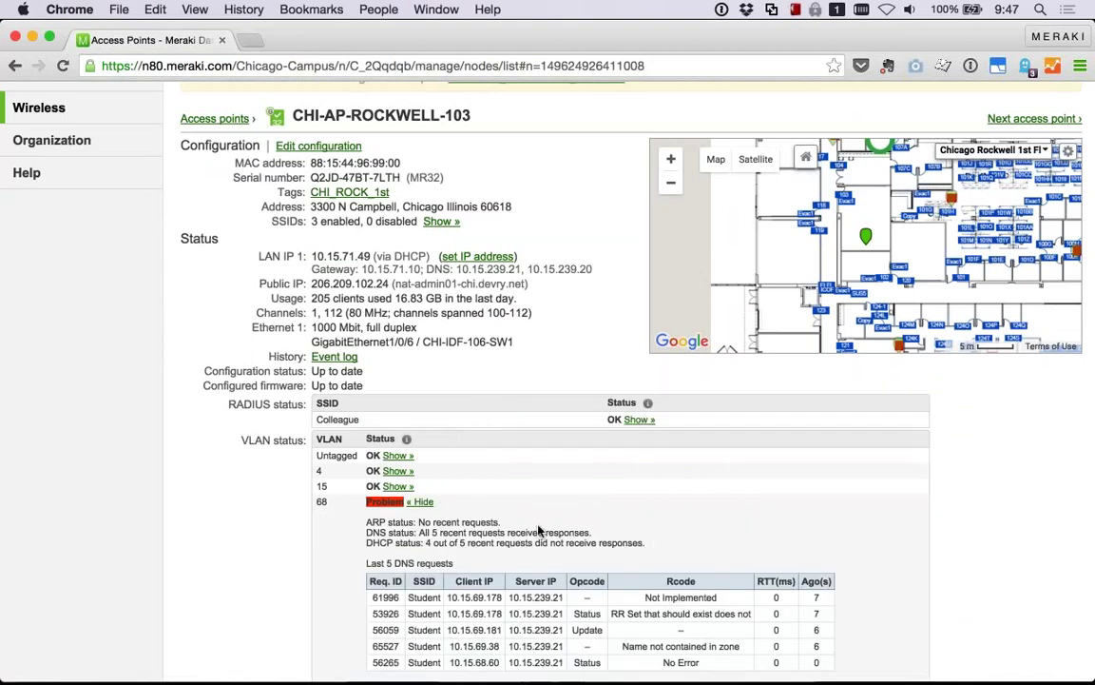
{"action": "scroll", "coordinate": [296, 562], "scroll_direction": "down", "scroll_amount": 5}
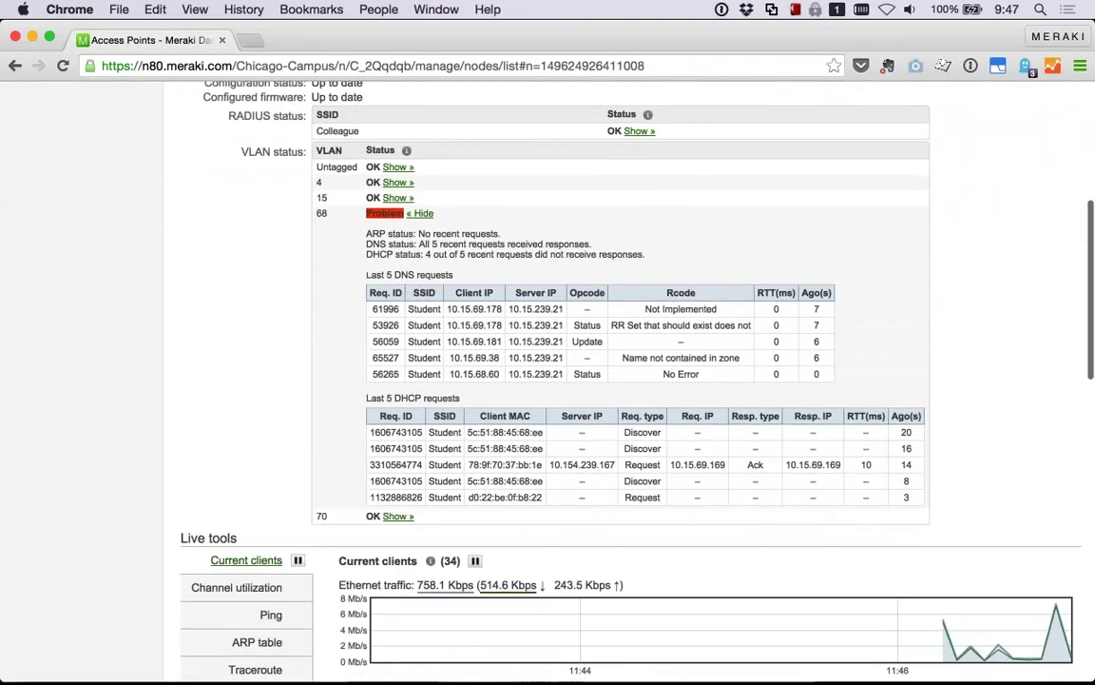
{"action": "left_click", "coordinate": [423, 213]}
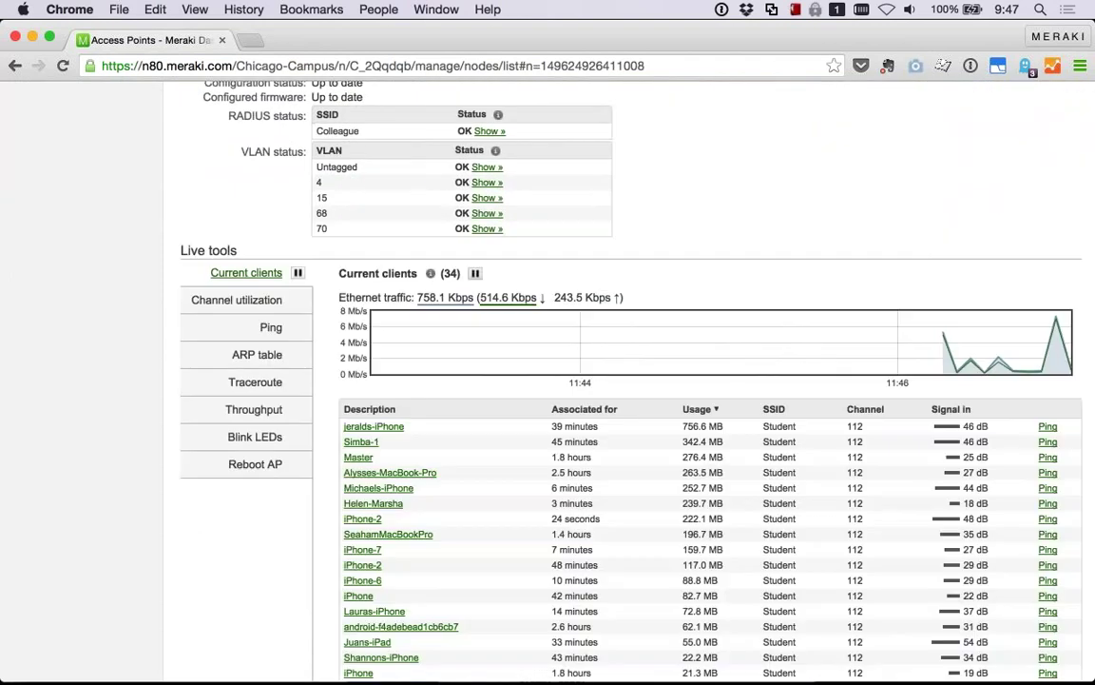
Review the access point's live tools and its current clients, and return to its configuration and status summary
{"action": "scroll", "coordinate": [274, 323], "scroll_direction": "up", "scroll_amount": 2}
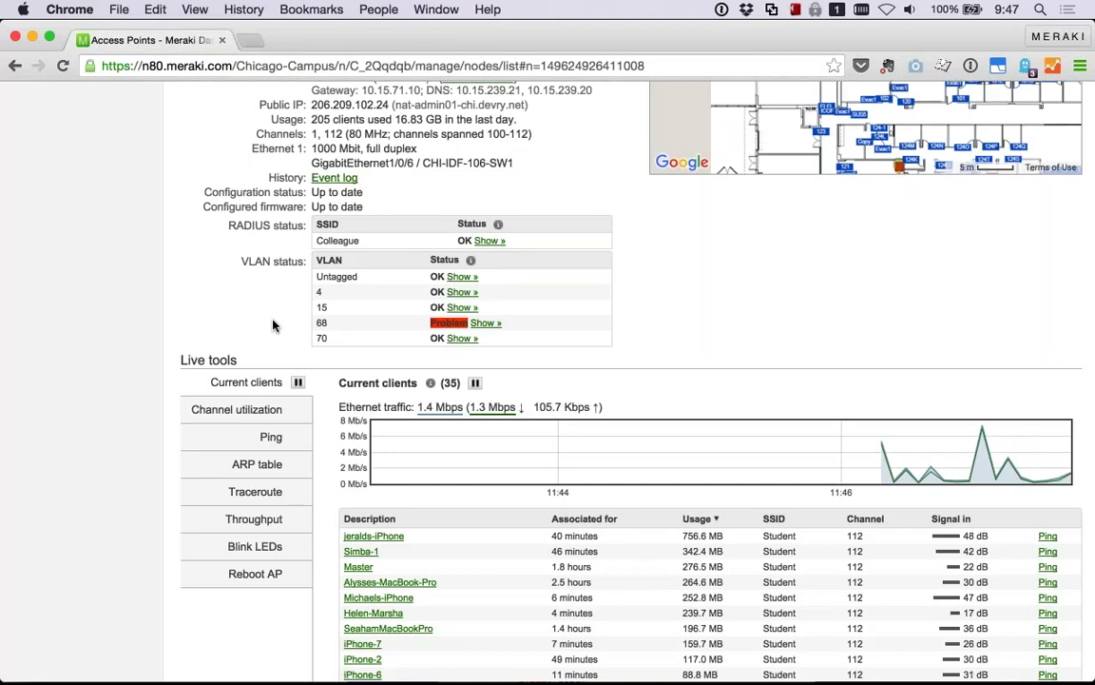
{"action": "scroll", "coordinate": [273, 325], "scroll_direction": "down", "scroll_amount": 1}
{"action": "scroll", "coordinate": [123, 386], "scroll_direction": "down", "scroll_amount": 3}
{"action": "scroll", "coordinate": [122, 389], "scroll_direction": "down", "scroll_amount": 3}
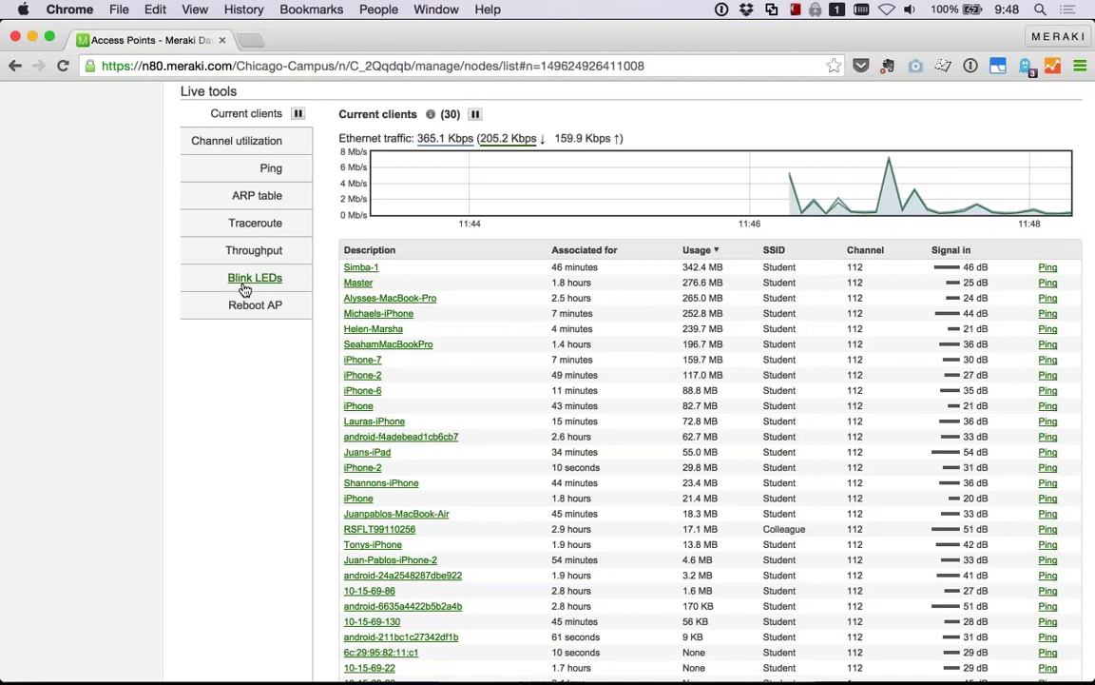
{"action": "scroll", "coordinate": [211, 373], "scroll_direction": "up", "scroll_amount": 10}
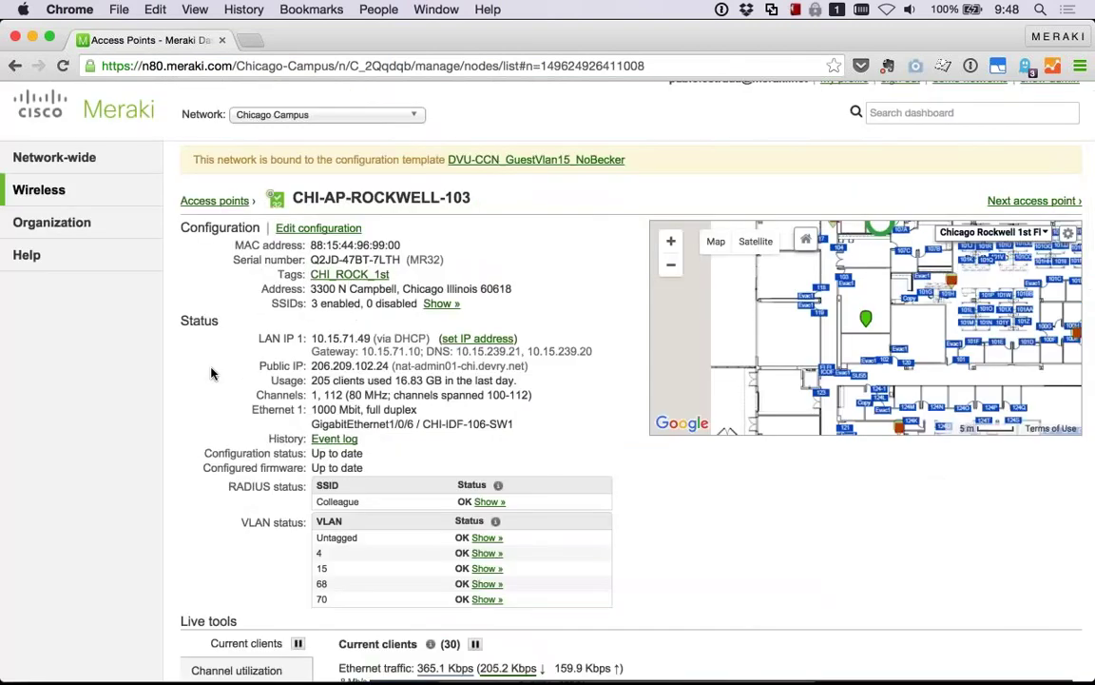
Open the wireless location heatmap, enlarge the Chicago Campbell 1st floor area and play back the client locations over the day
{"action": "scroll", "coordinate": [211, 372], "scroll_direction": "up", "scroll_amount": 2}
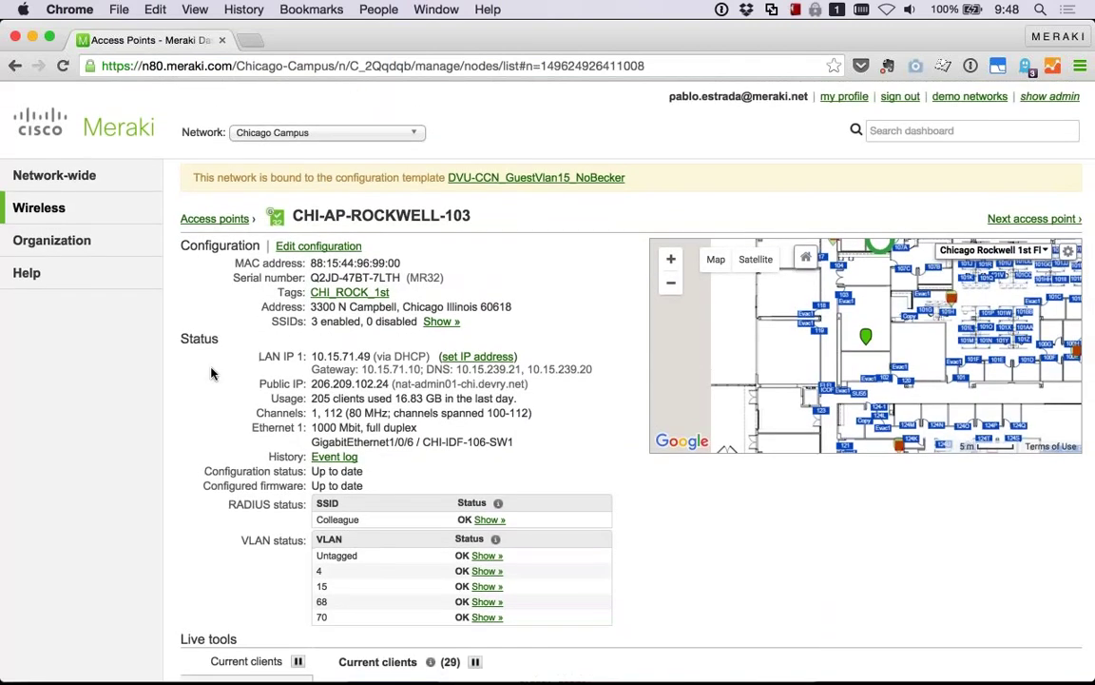
{"action": "mouse_move", "coordinate": [128, 214]}
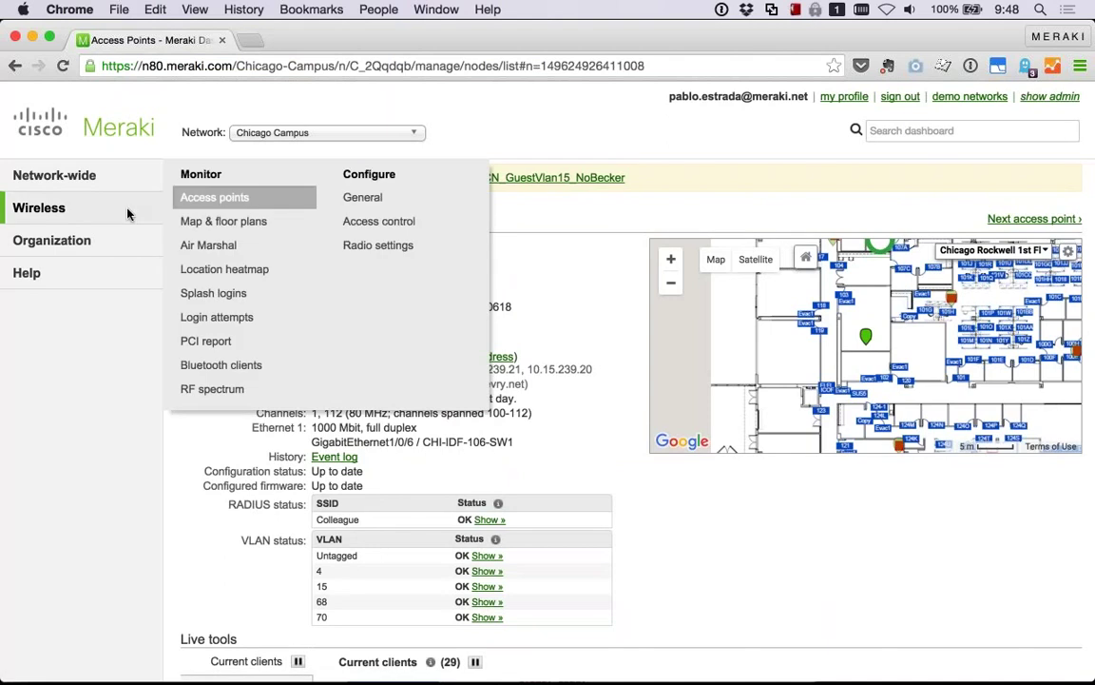
{"action": "left_click", "coordinate": [242, 270]}
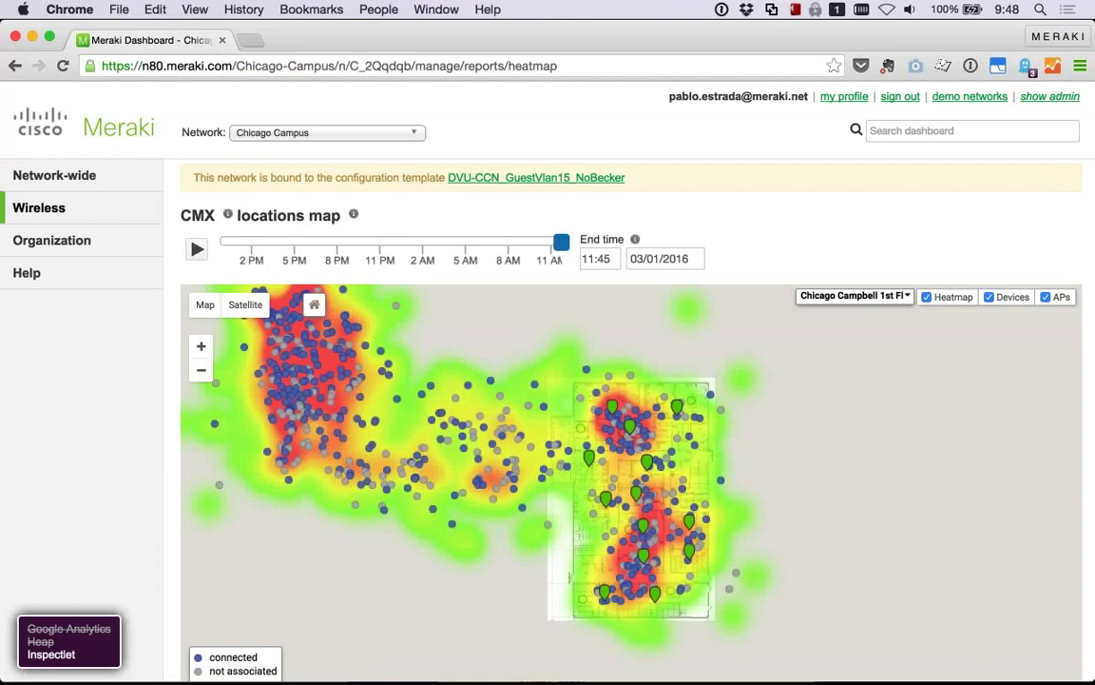
{"action": "left_click", "coordinate": [202, 348]}
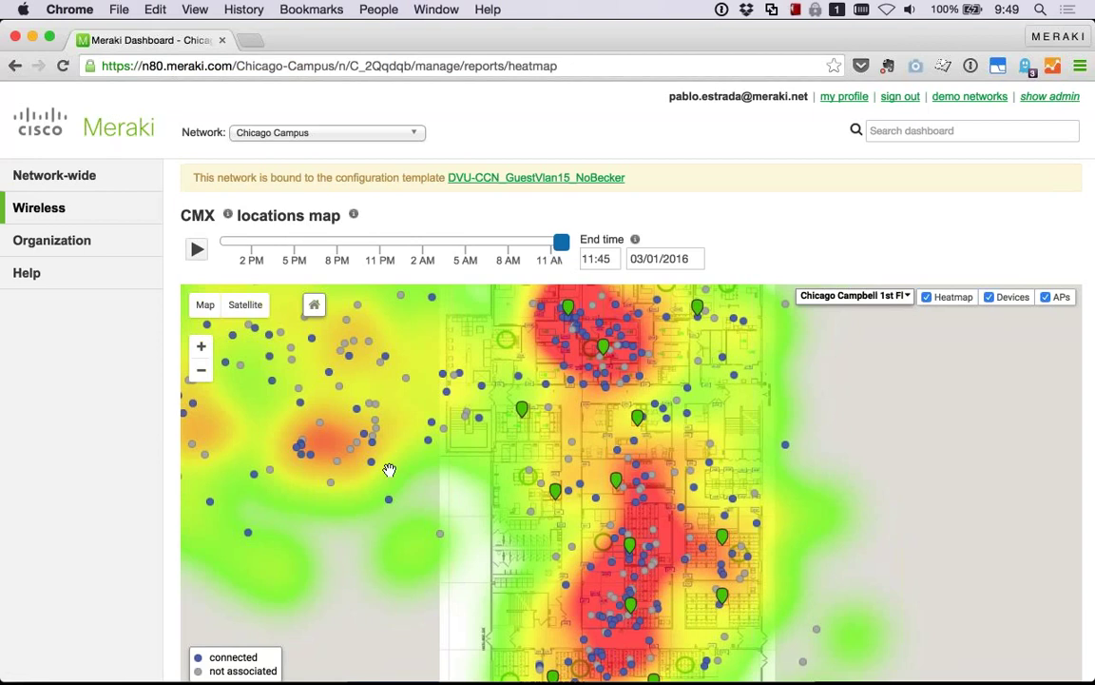
{"action": "left_click", "coordinate": [197, 249]}
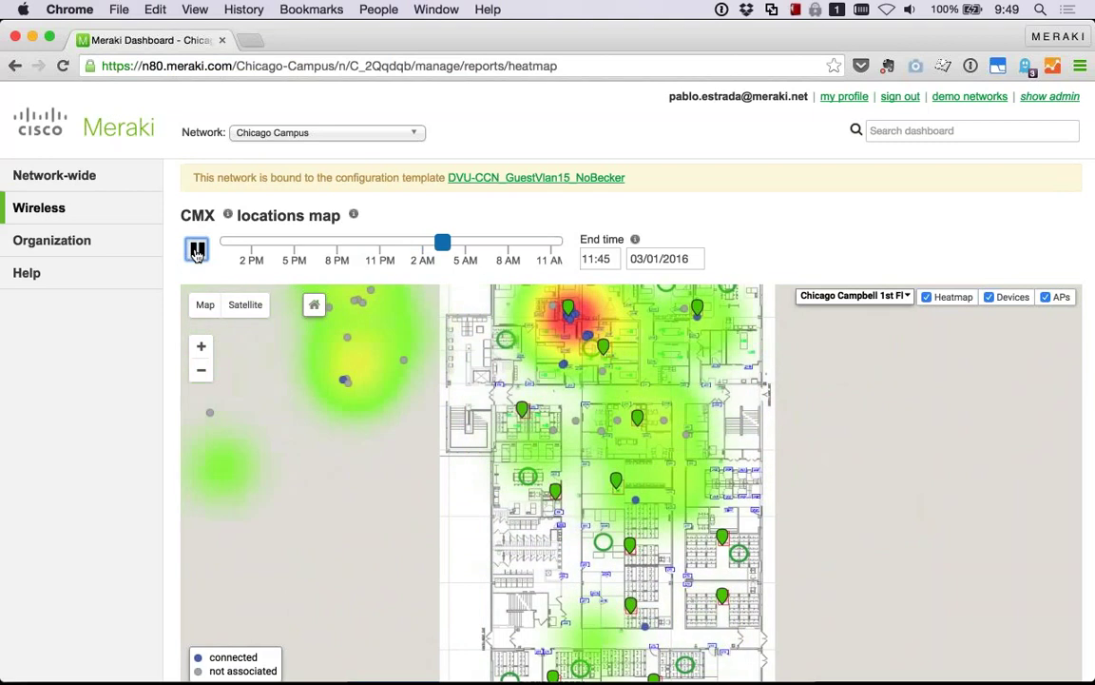
Open the Air Marshal page and review the rogue SSIDs seen in the last week
{"action": "mouse_move", "coordinate": [132, 213]}
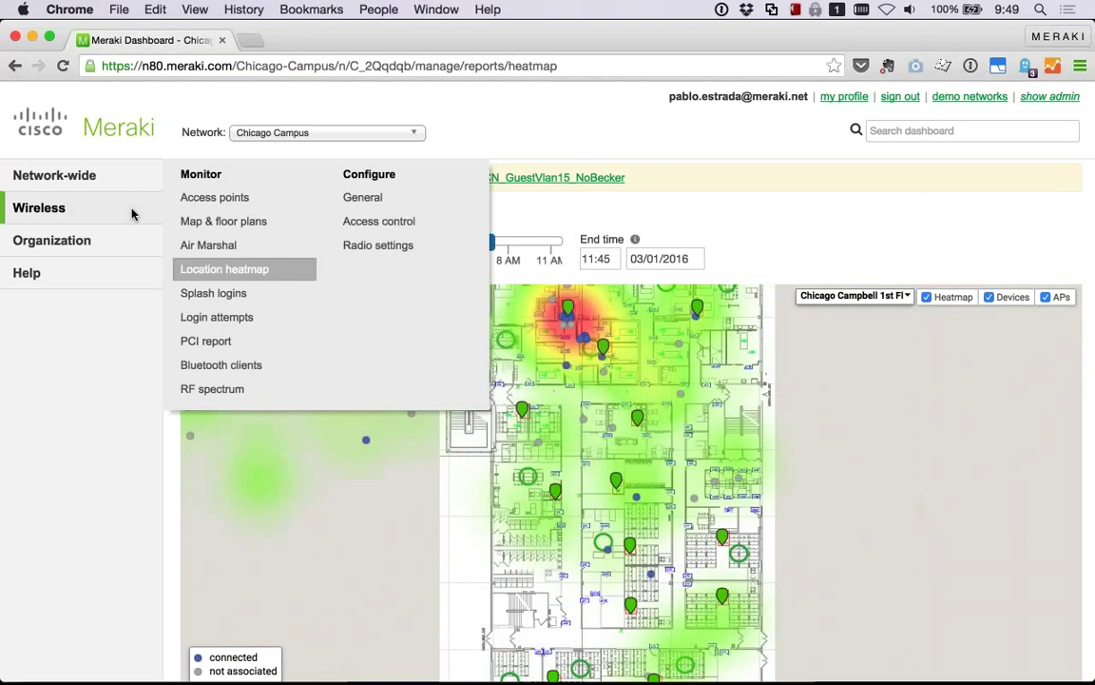
{"action": "left_click", "coordinate": [225, 269]}
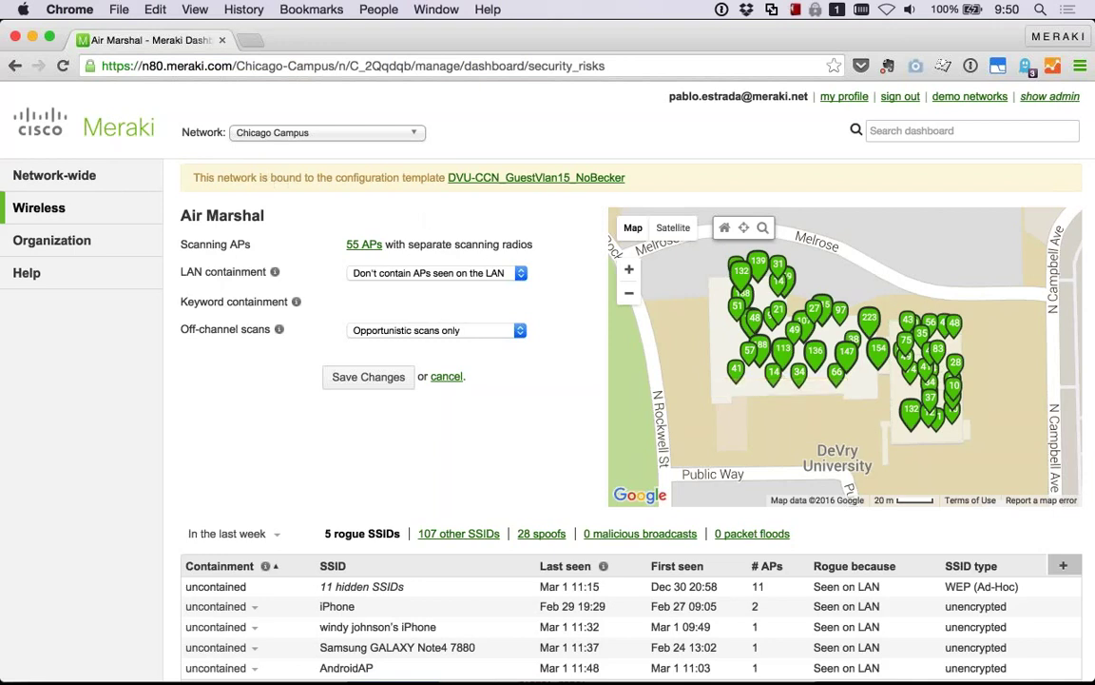
Open the bound configuration template DVU-CCN_GuestVlan15_NoBecker, review its SSID overview and display its group policies
{"action": "mouse_move", "coordinate": [39, 207]}
{"action": "left_click", "coordinate": [509, 181]}
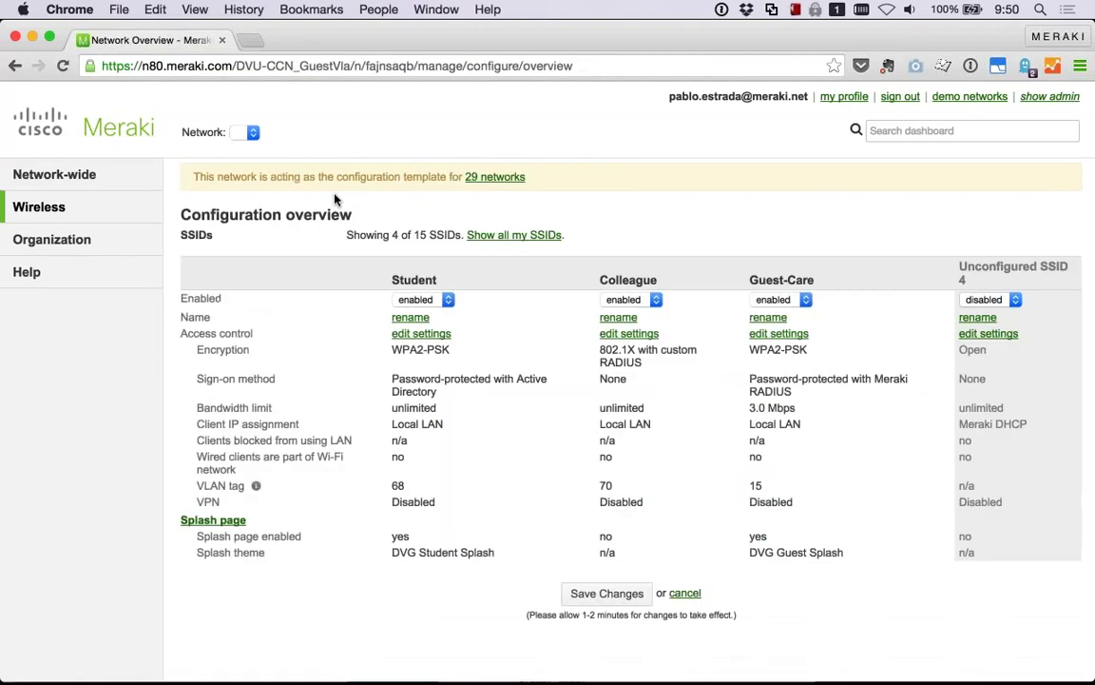
{"action": "mouse_move", "coordinate": [99, 172]}
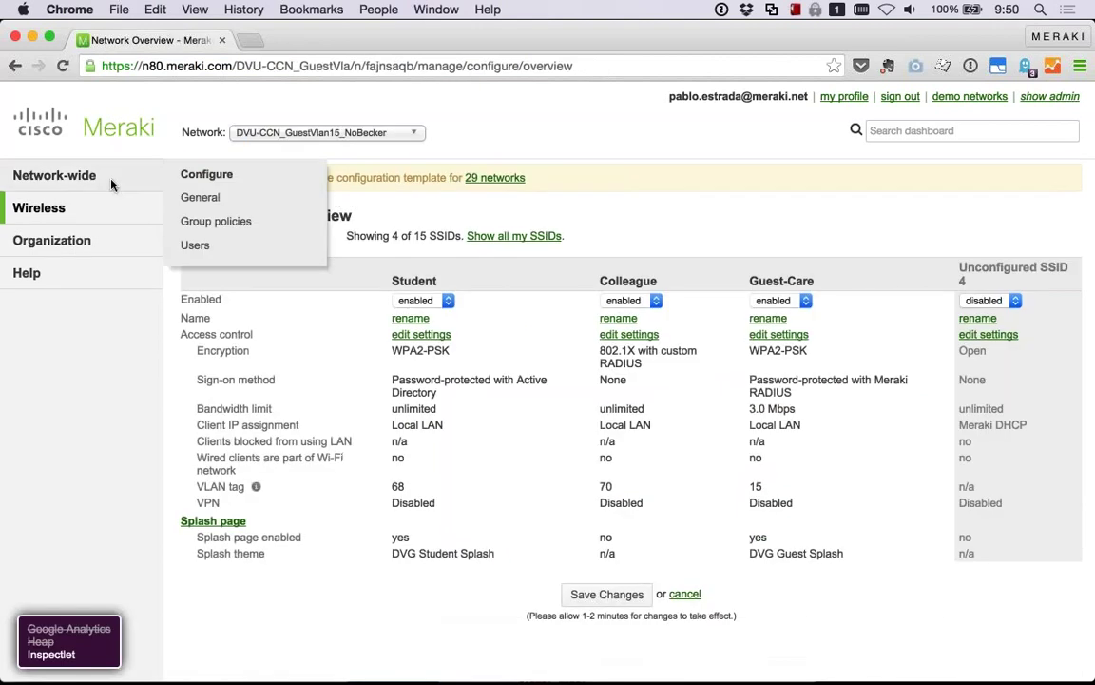
{"action": "left_click", "coordinate": [247, 225]}
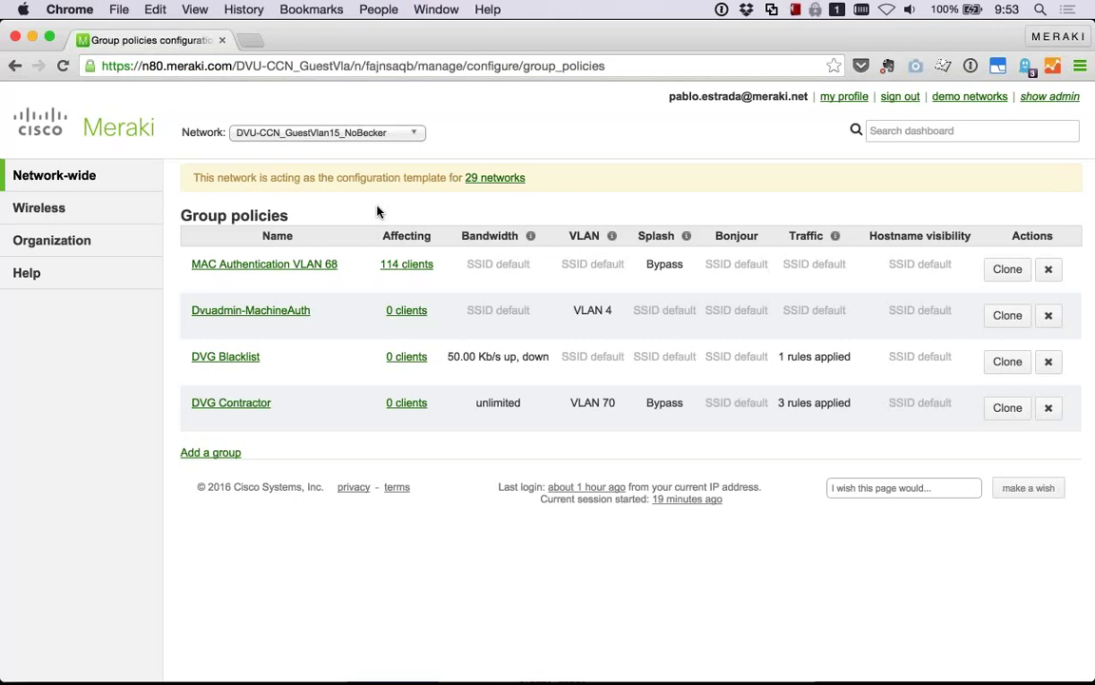
Switch to the Microsoft PowerPoint presentation at the Live Demo slide
{"action": "key", "text": "super+Tab"}
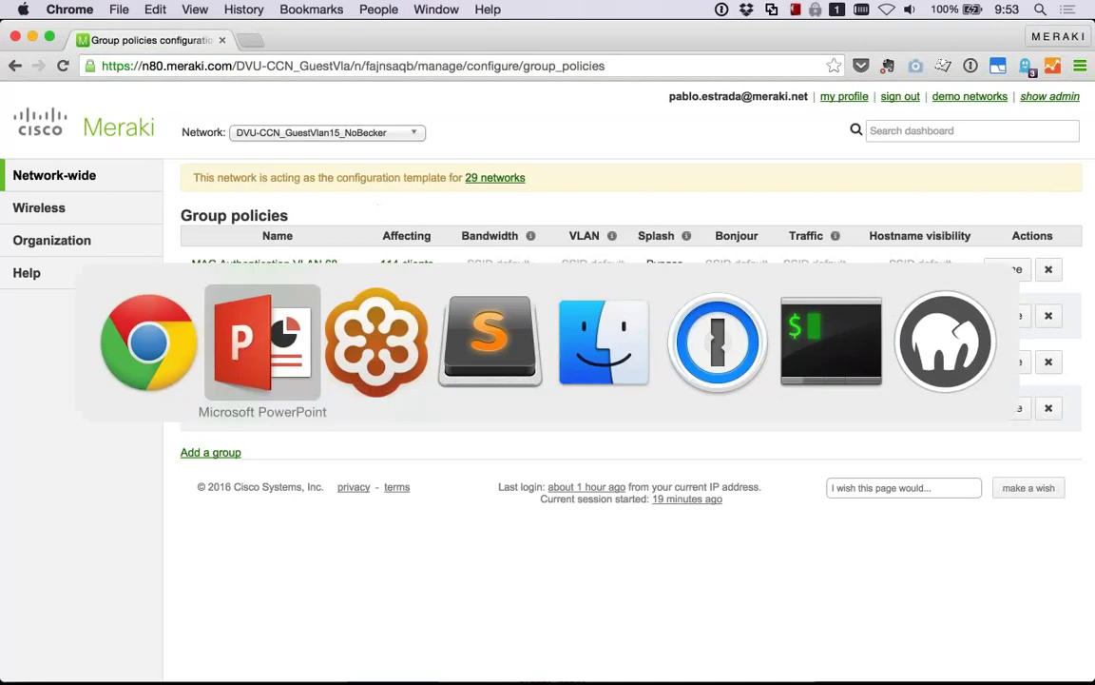
{"action": "key", "text": "Escape"}
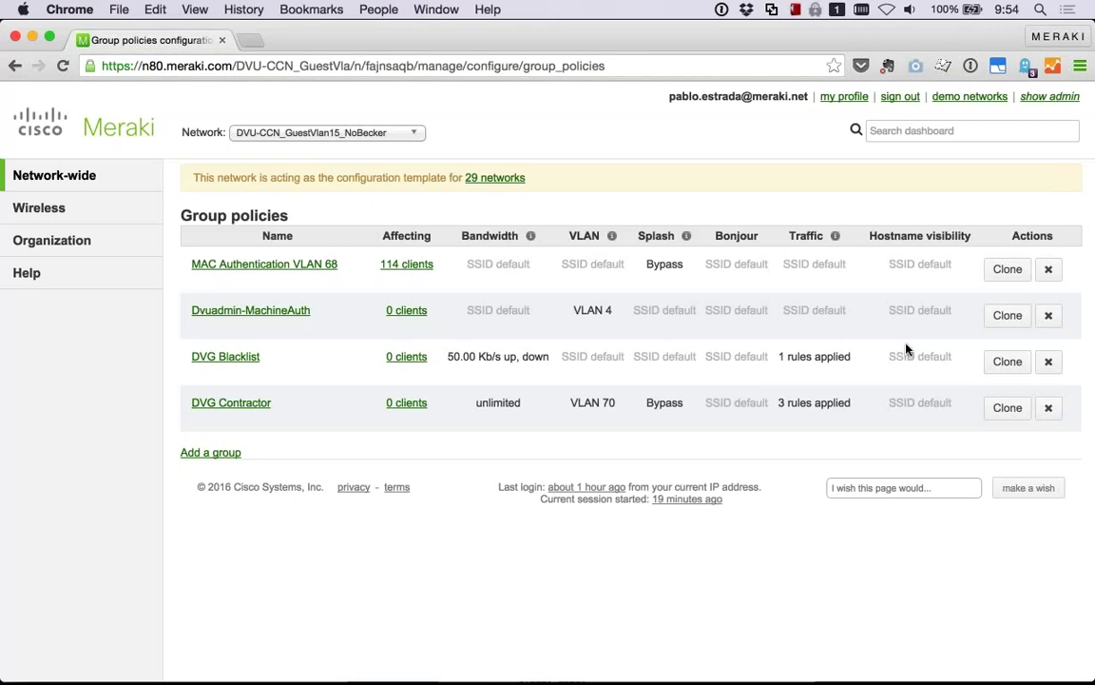
{"action": "key", "text": "super+Tab"}
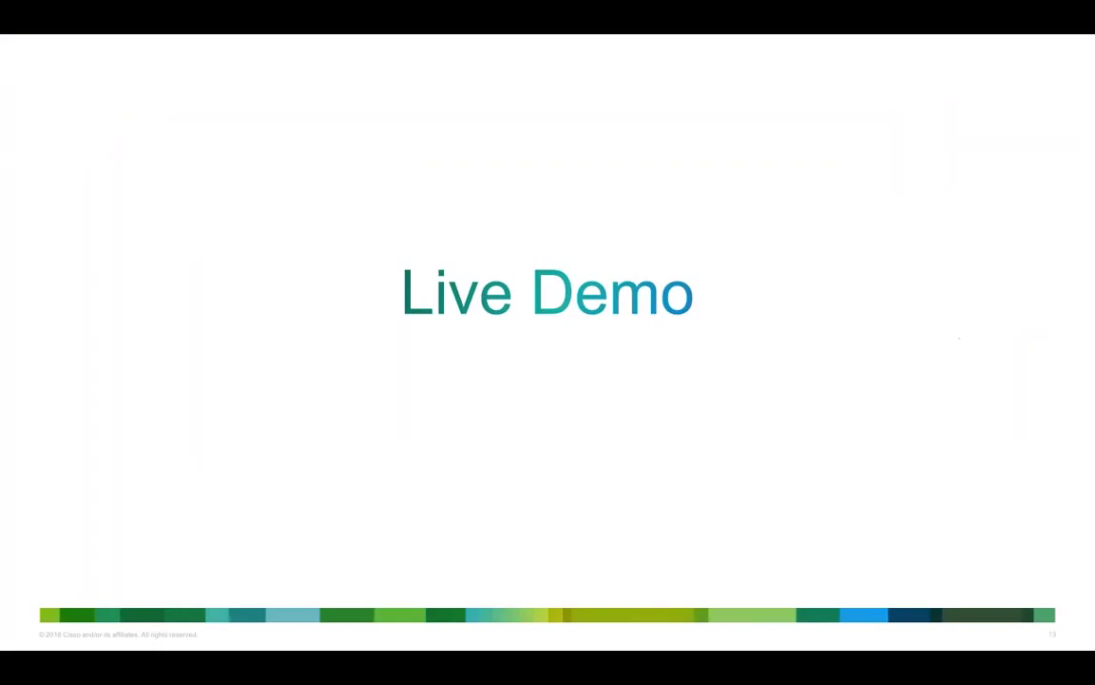